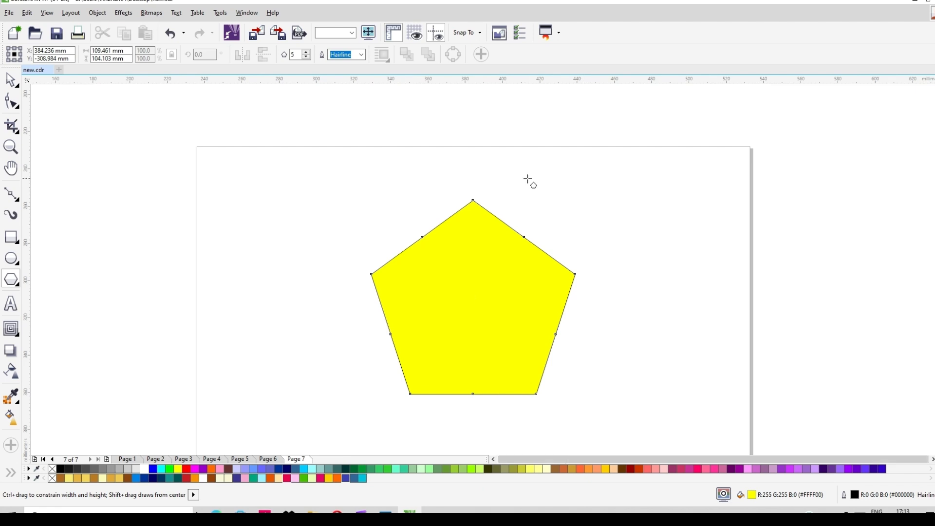
- Change the yellow pentagon to a six-sided polygon and remove its fill
scroll(532, 181, down, 1)
scroll(531, 254, up, 1)
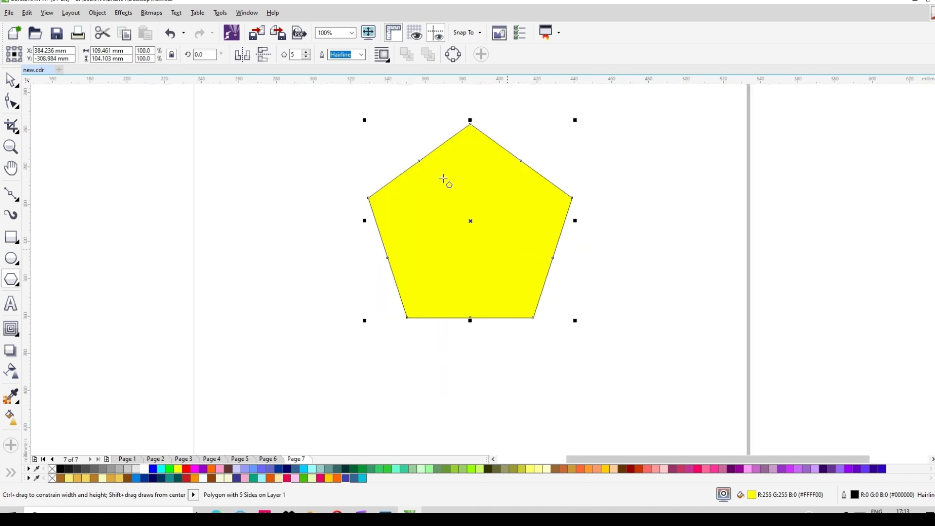
double_click(294, 55)
click(306, 51)
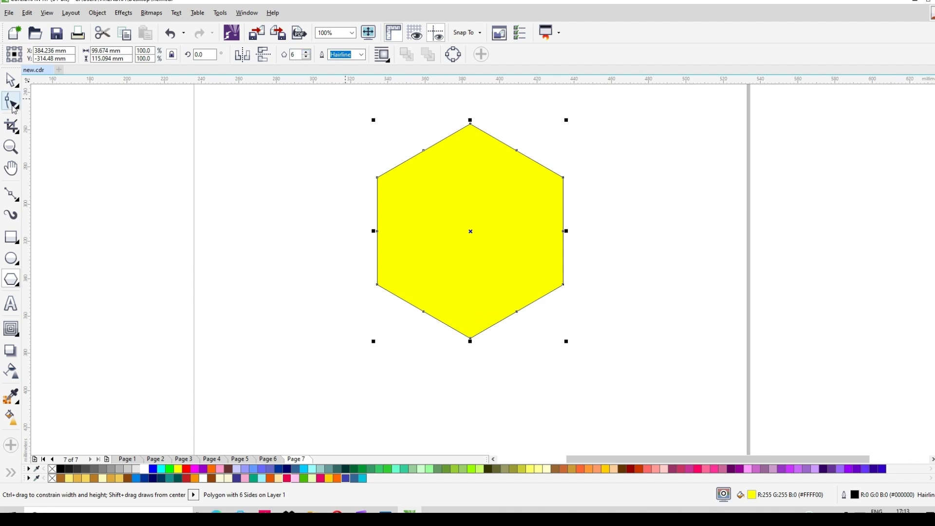
click(19, 200)
click(19, 200)
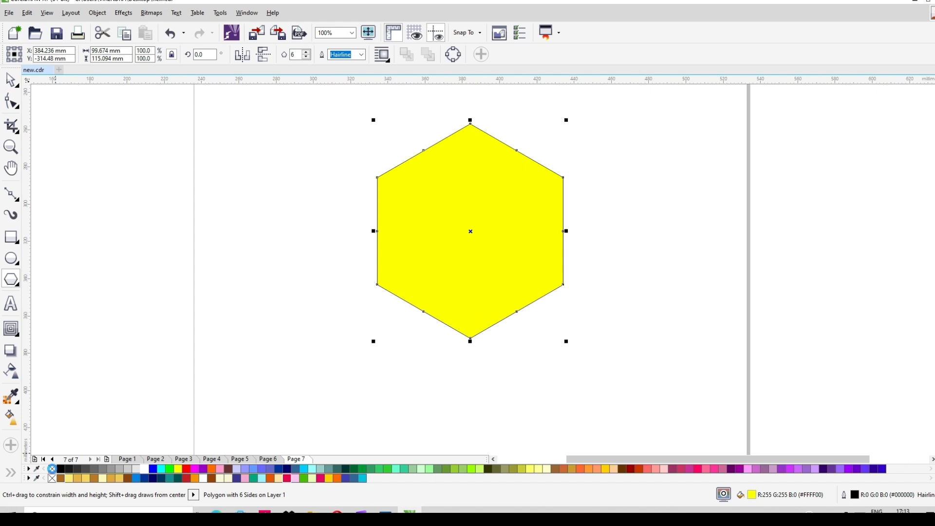
click(52, 469)
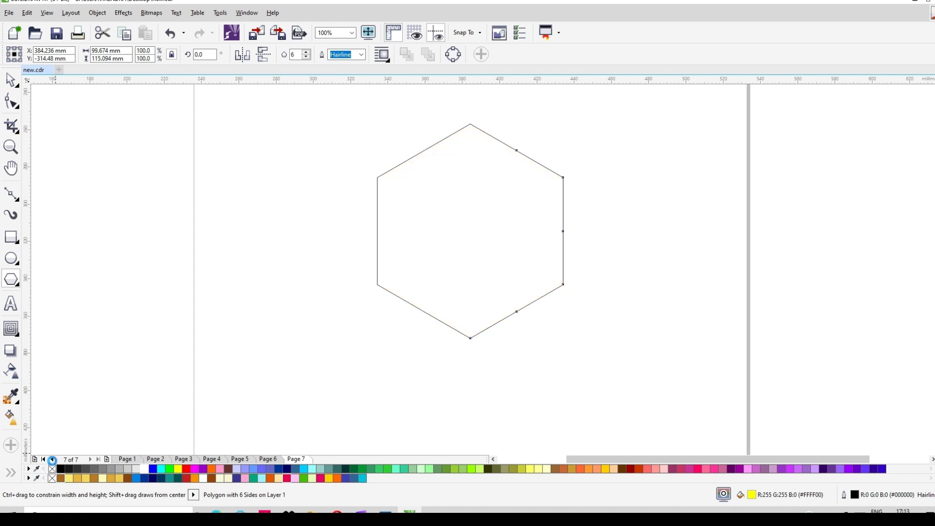
- Draw a 3-Point Curve from the hexagon's center to its top vertex, bowed left about 9.4 mm, and mirror a copy rightward to form a leaf
click(22, 207)
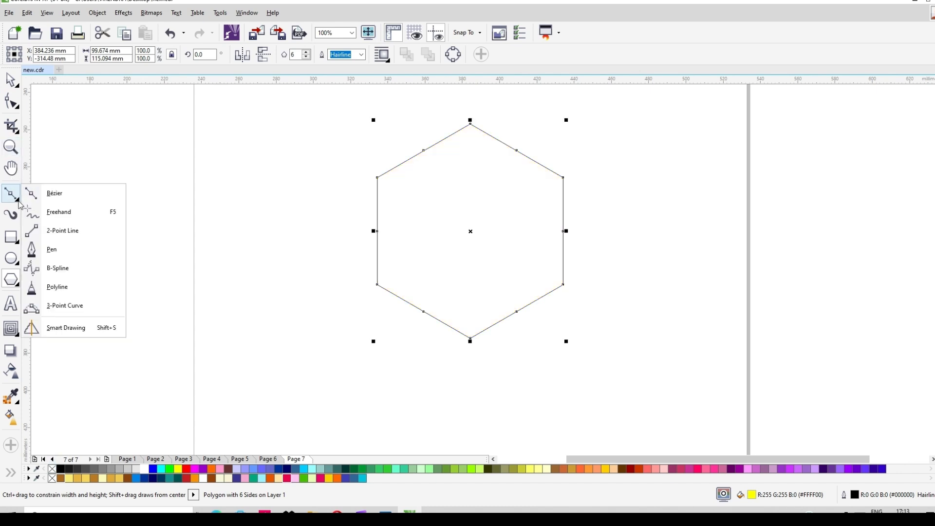
click(73, 312)
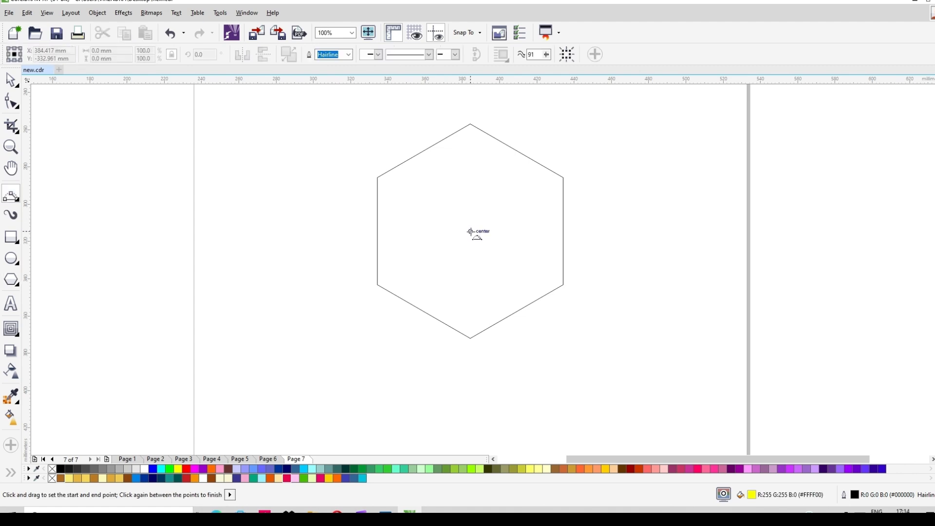
drag(471, 231, 470, 123)
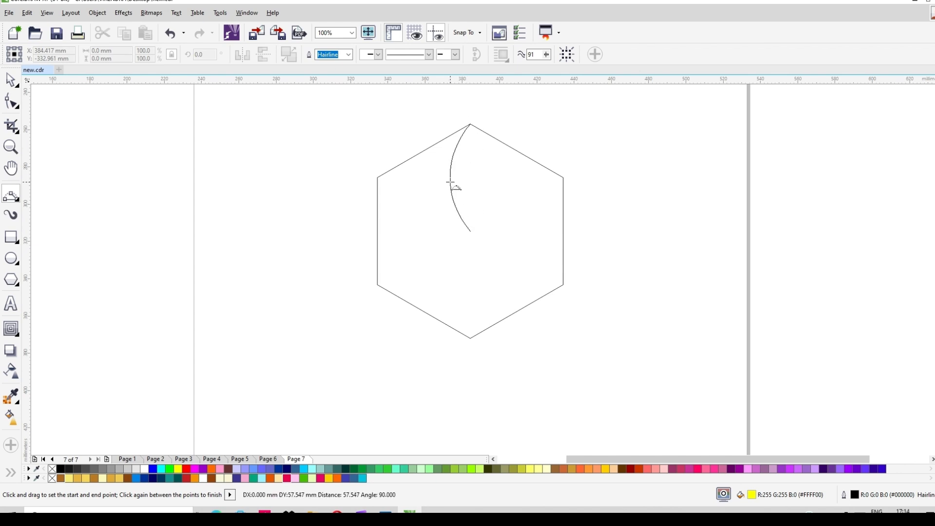
click(452, 180)
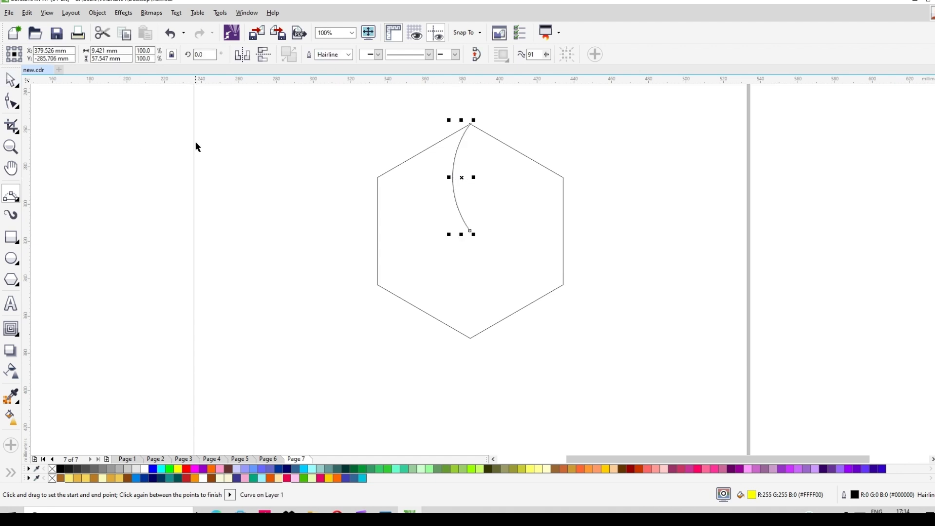
key(space)
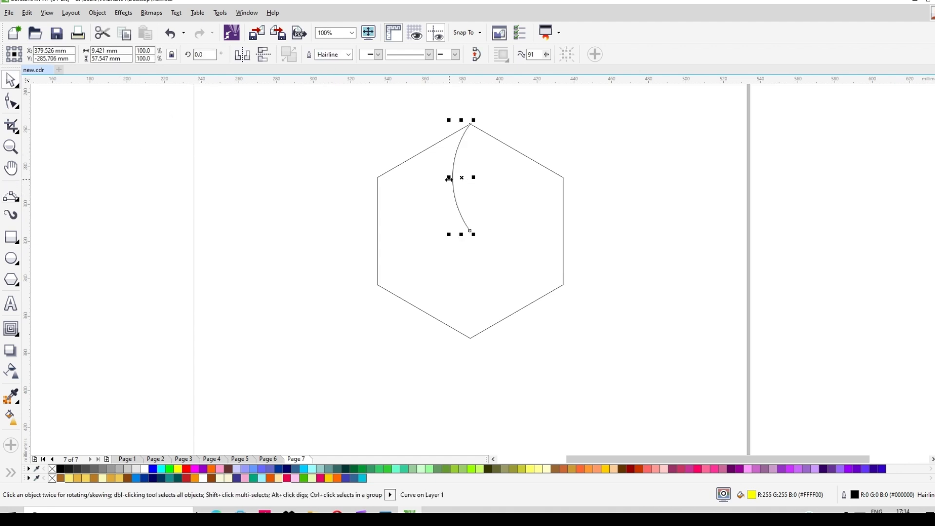
drag(474, 183, 490, 181)
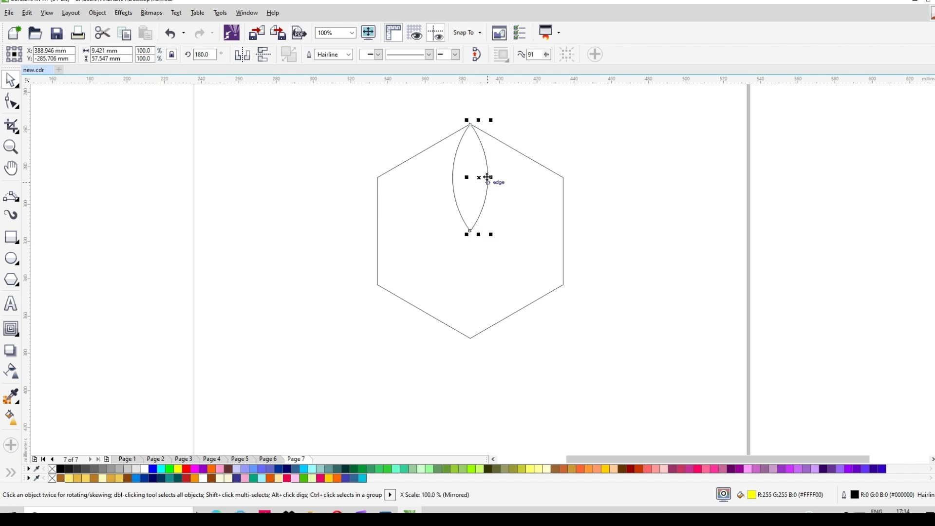
- Fill the enclosed leaf region between the two arcs with magenta using Smart Fill
scroll(495, 144, up, 2)
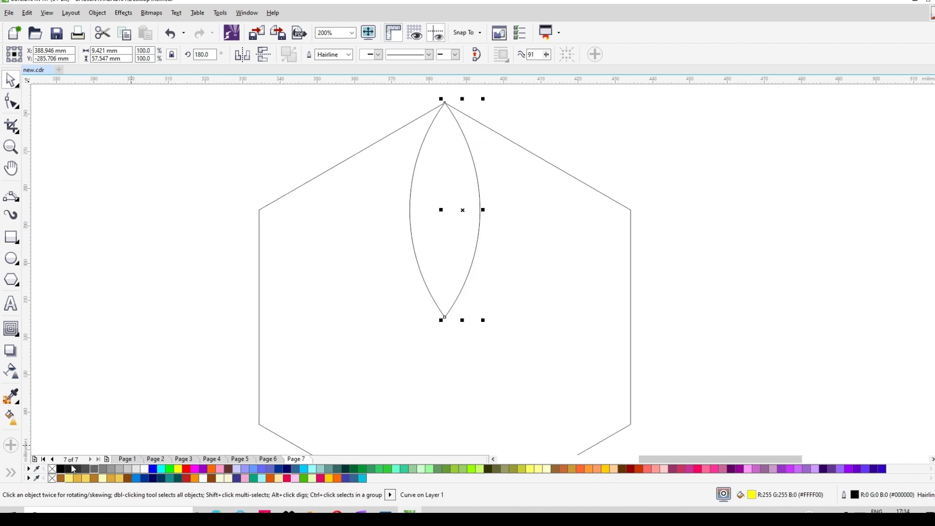
click(10, 472)
click(33, 471)
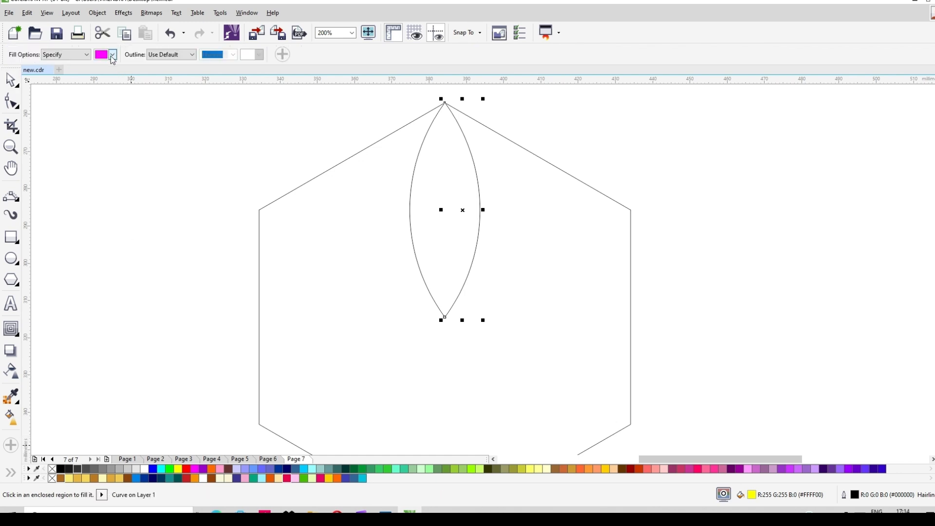
click(437, 174)
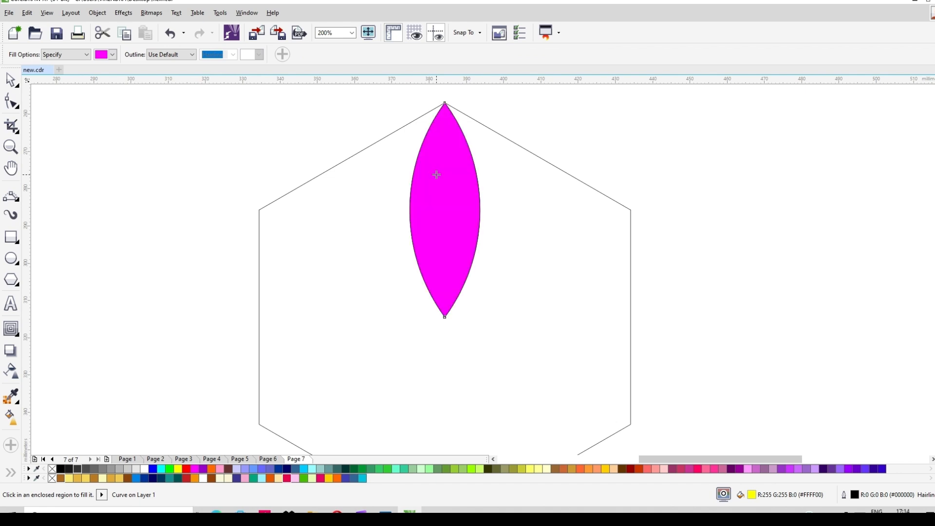
- Delete the two original arcs around the magenta leaf, keeping only the filled shape
click(10, 78)
drag(385, 94, 454, 371)
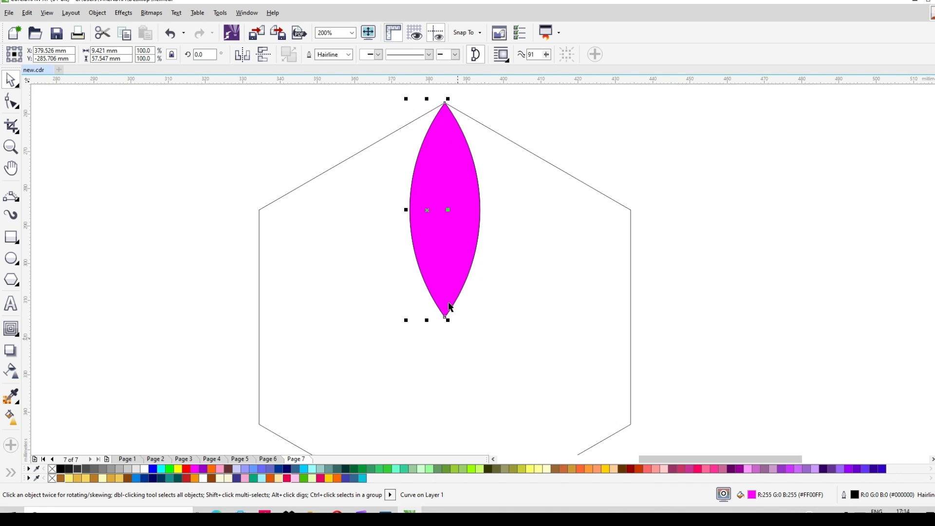
drag(427, 208, 382, 215)
drag(509, 92, 428, 362)
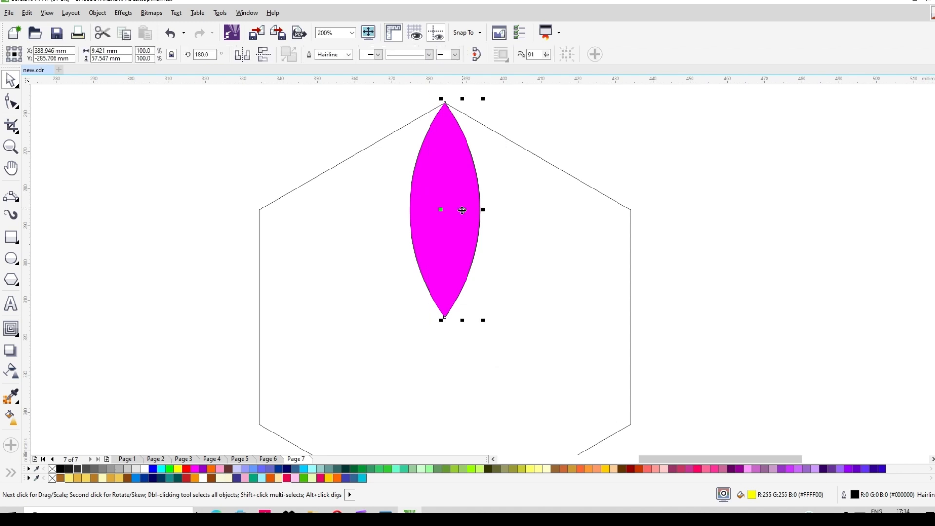
drag(471, 212, 536, 204)
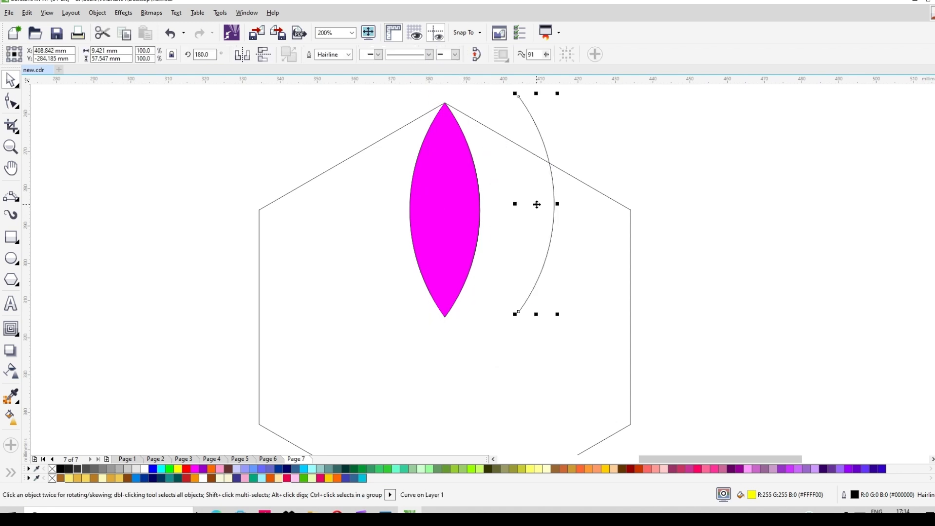
key(Delete)
- Remove the leaf's magenta fill and set its outline width to 0.25 mm
click(458, 209)
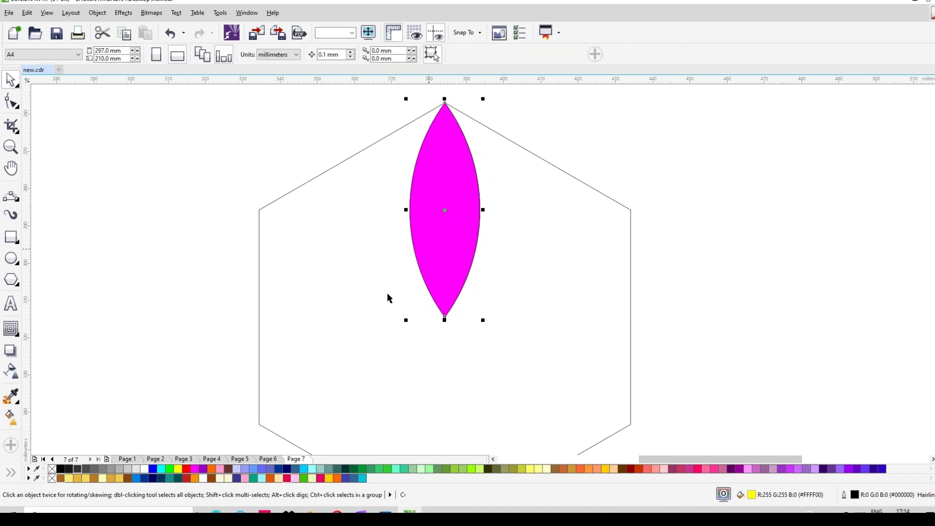
click(57, 471)
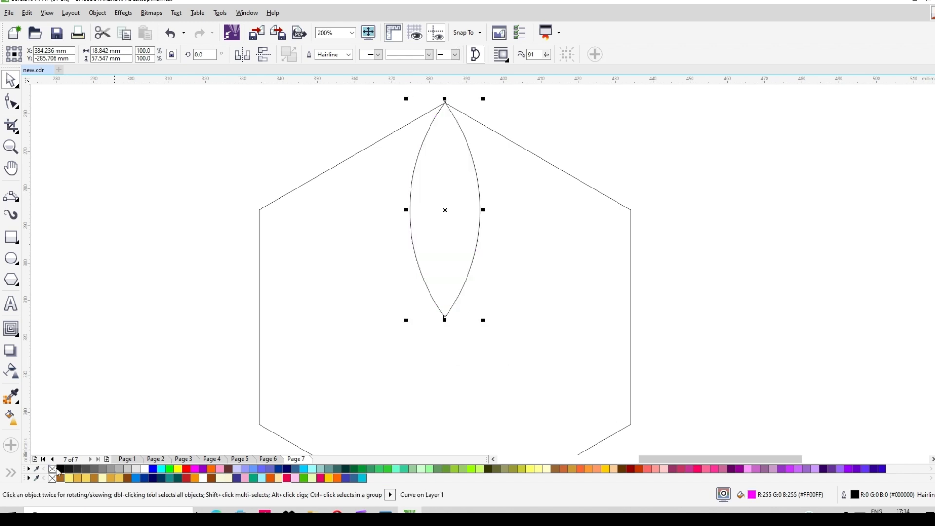
double_click(856, 496)
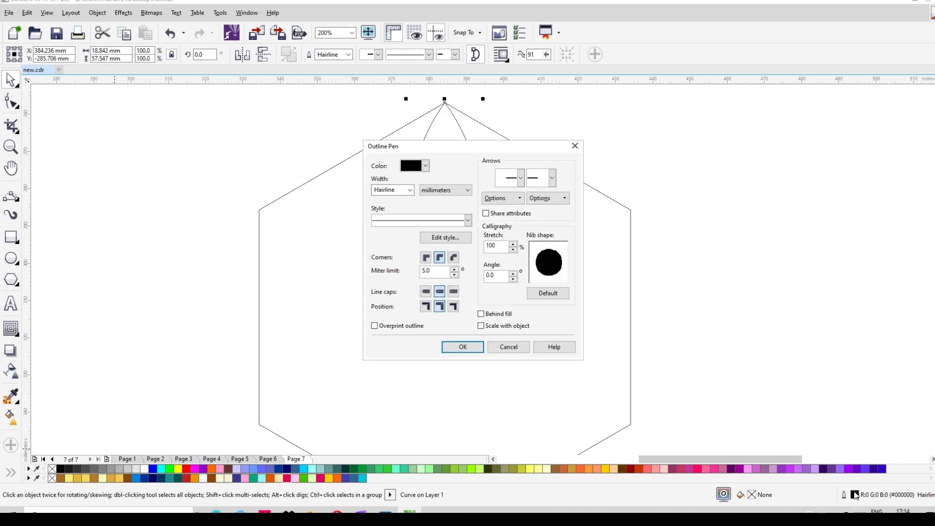
click(468, 347)
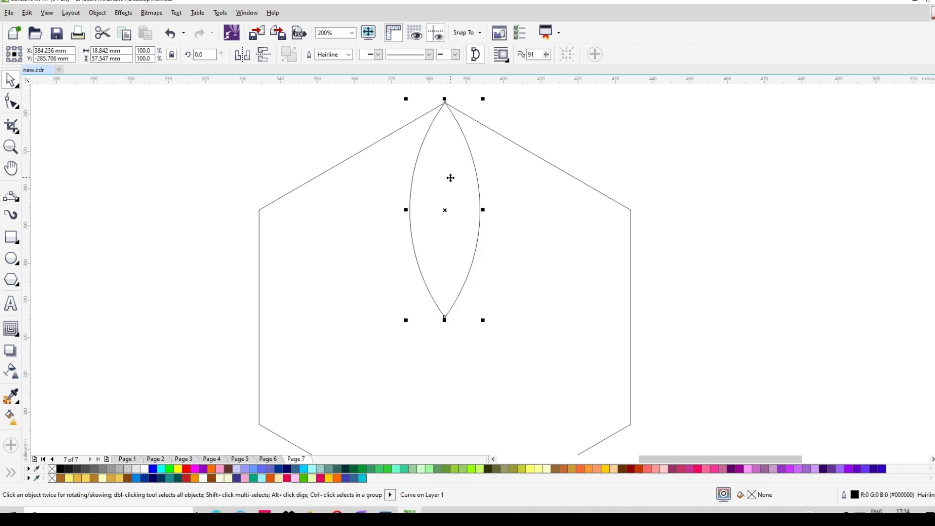
click(348, 55)
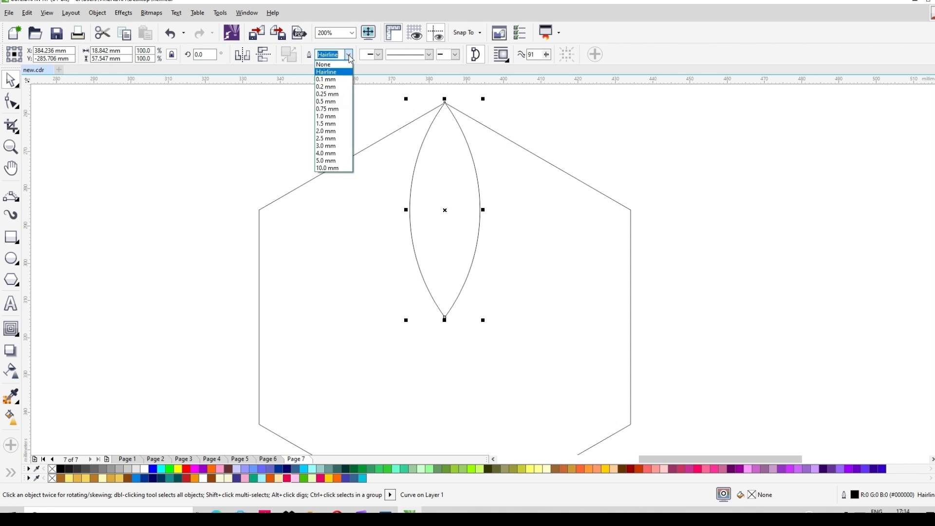
click(334, 95)
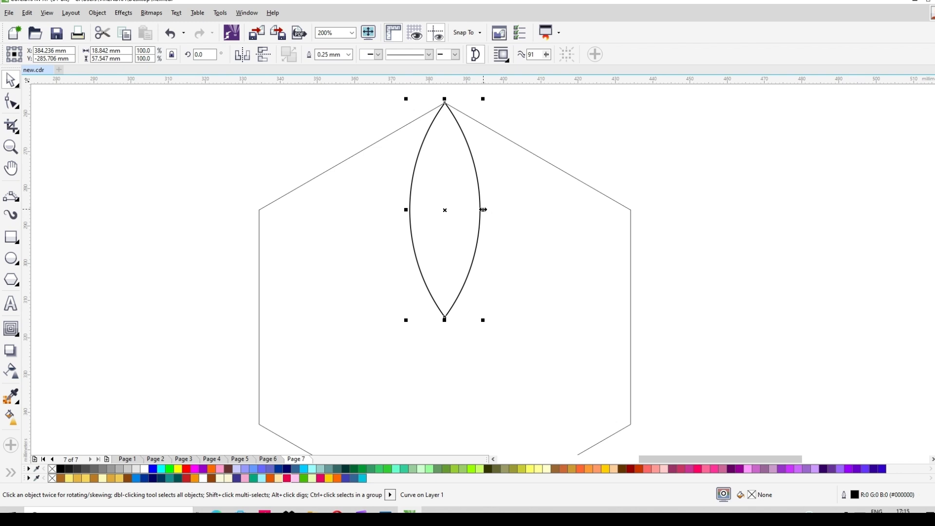
- Create a centered narrow copy of the leaf about 3 mm wide inside it, and convert both outlines to objects
drag(483, 209, 453, 211)
drag(407, 96, 489, 331)
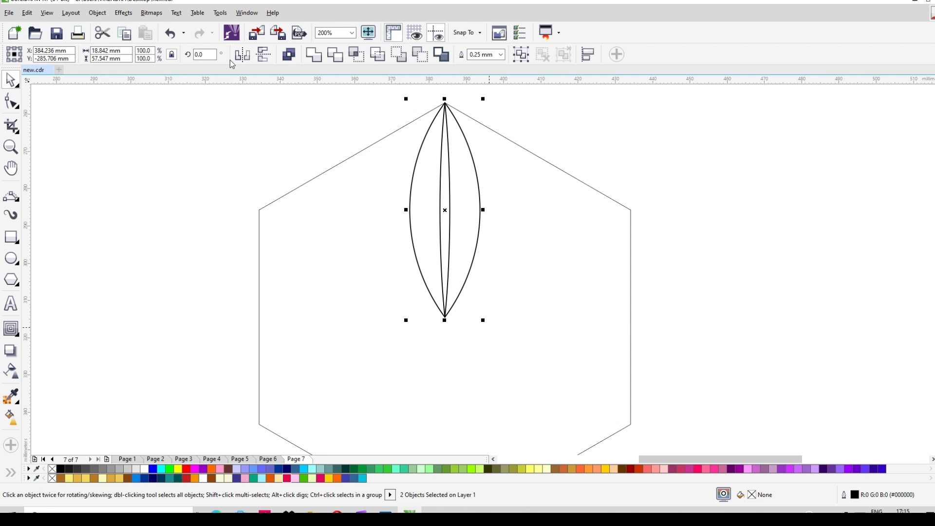
key(ctrl+shift+q)
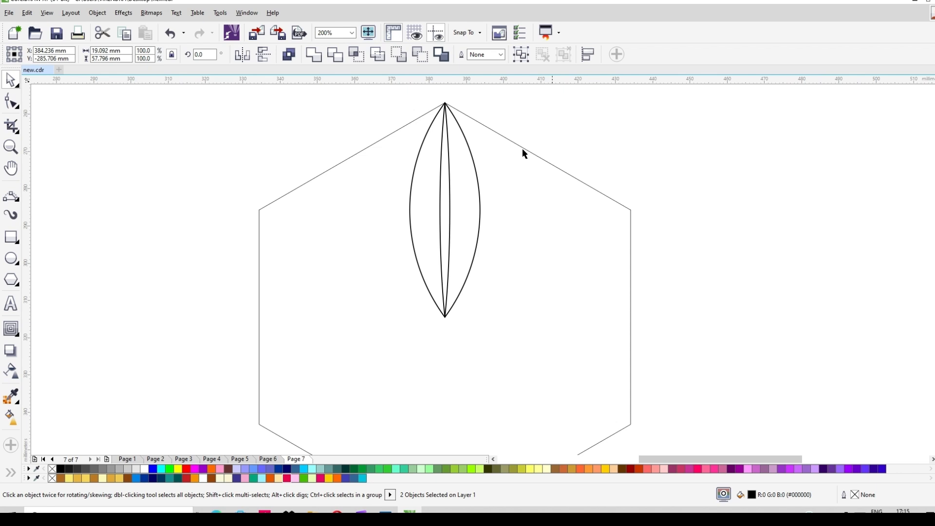
- Apply a linear fountain fill to the outer leaf's outline, from magenta at the upper tip to yellow at the lower tip
click(10, 421)
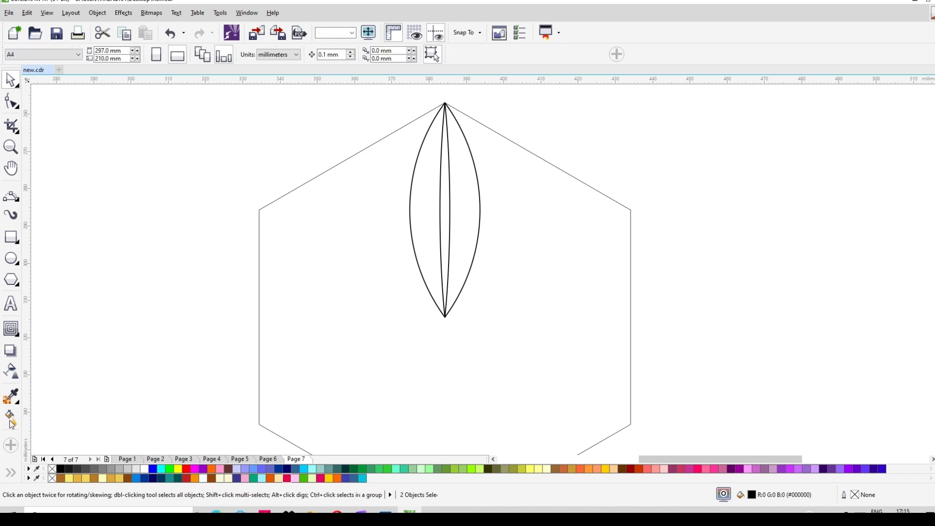
click(444, 107)
key(g)
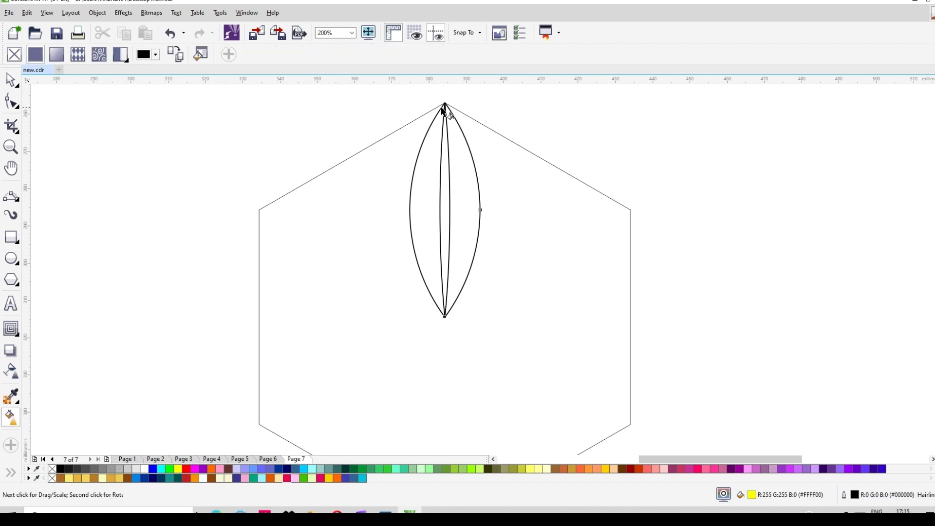
click(445, 315)
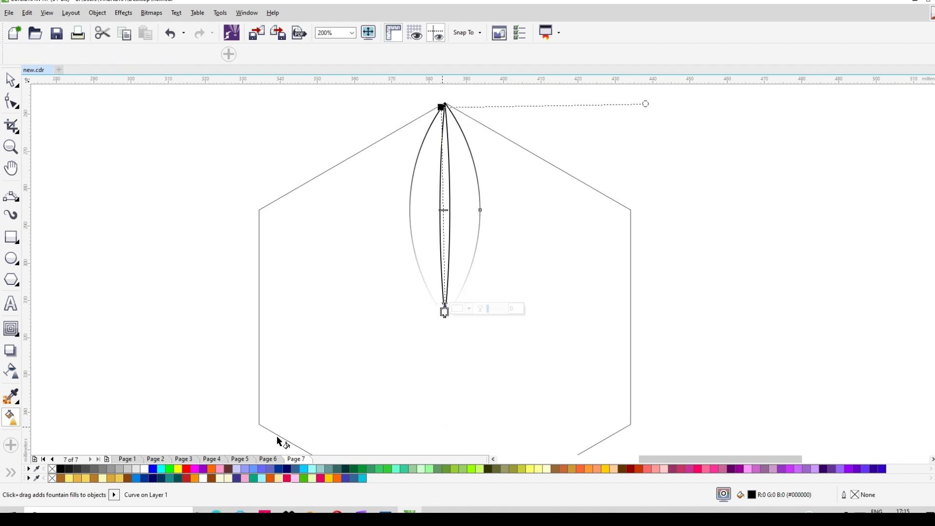
drag(179, 472, 444, 311)
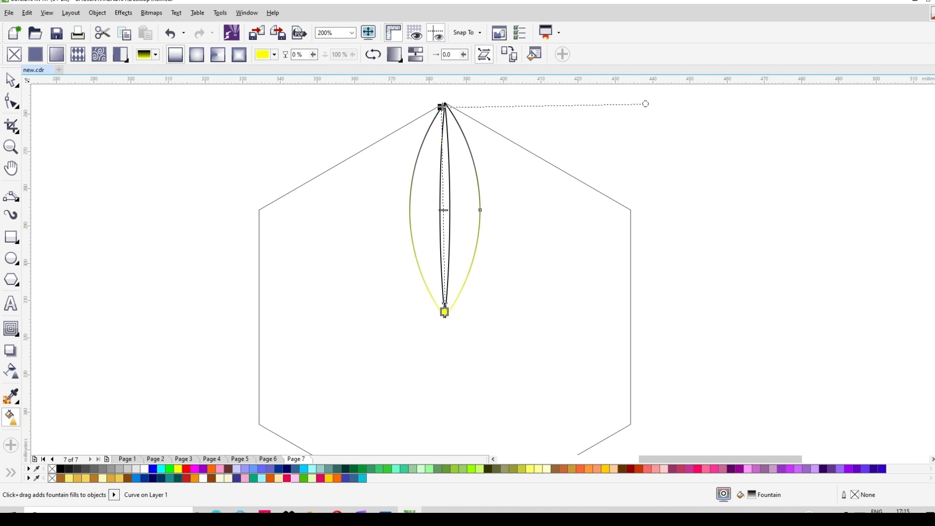
click(442, 107)
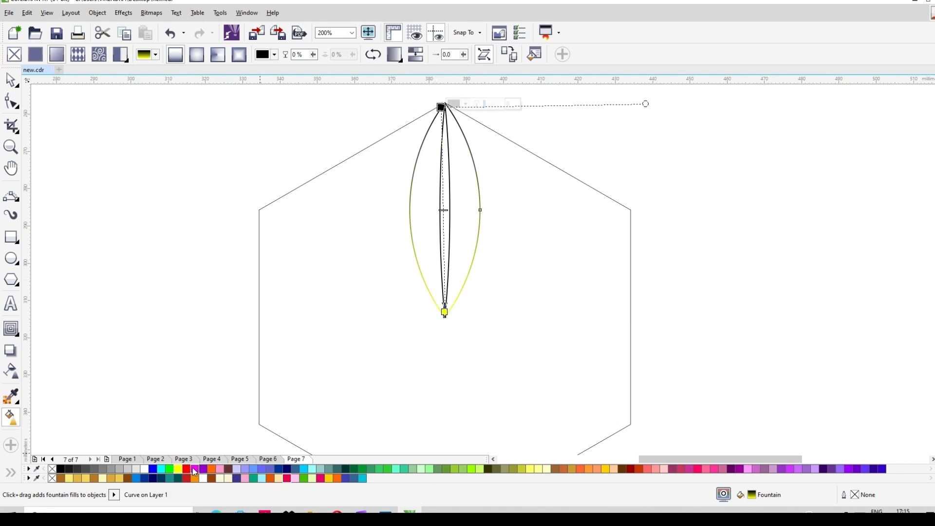
click(195, 470)
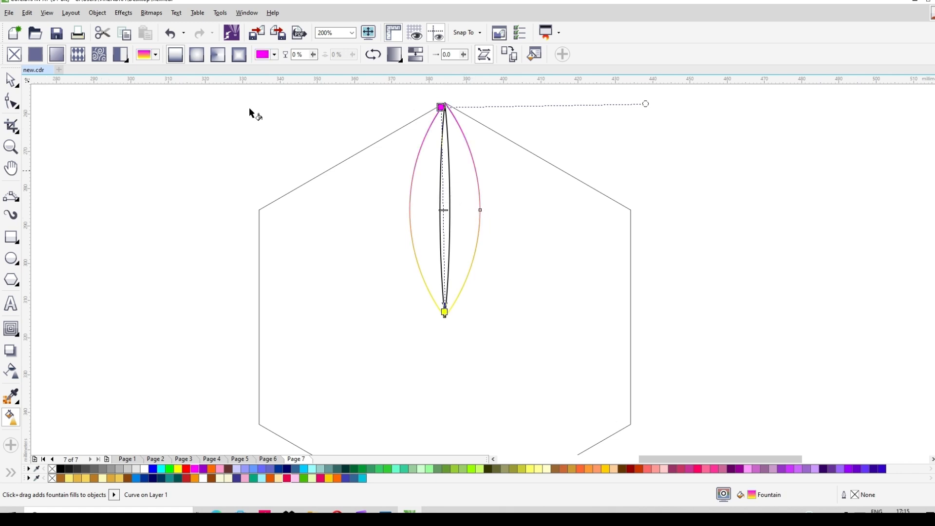
- Apply a linear fountain fill to the narrow inner leaf's outline, from yellow at the upper tip to magenta near the lower tip
key(space)
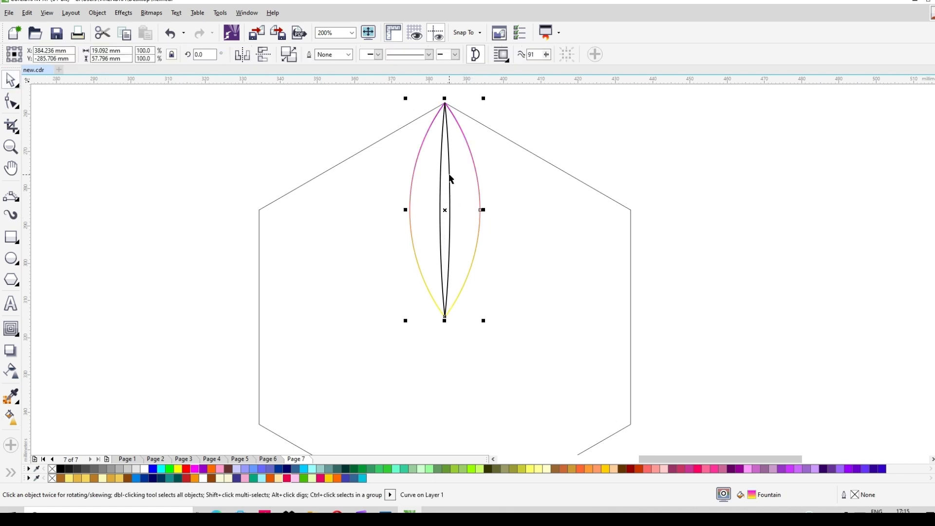
click(449, 173)
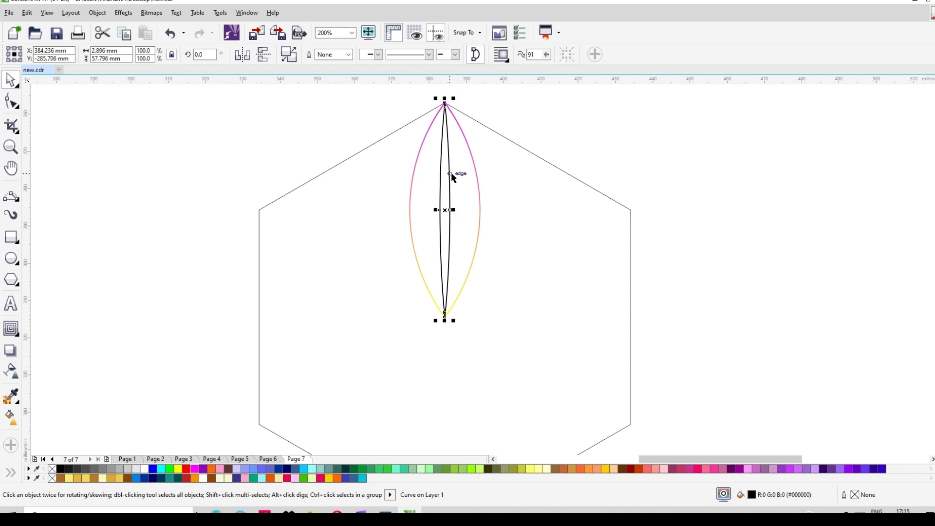
click(11, 417)
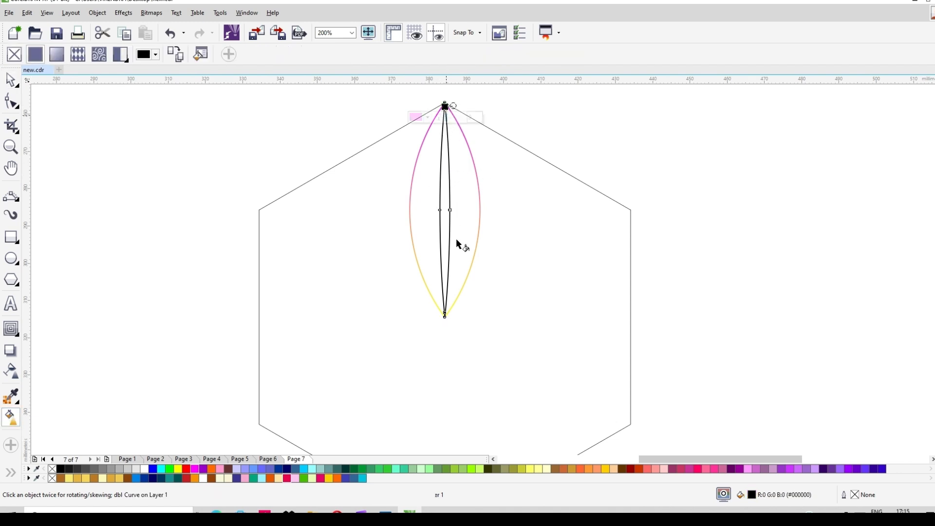
drag(456, 239, 445, 298)
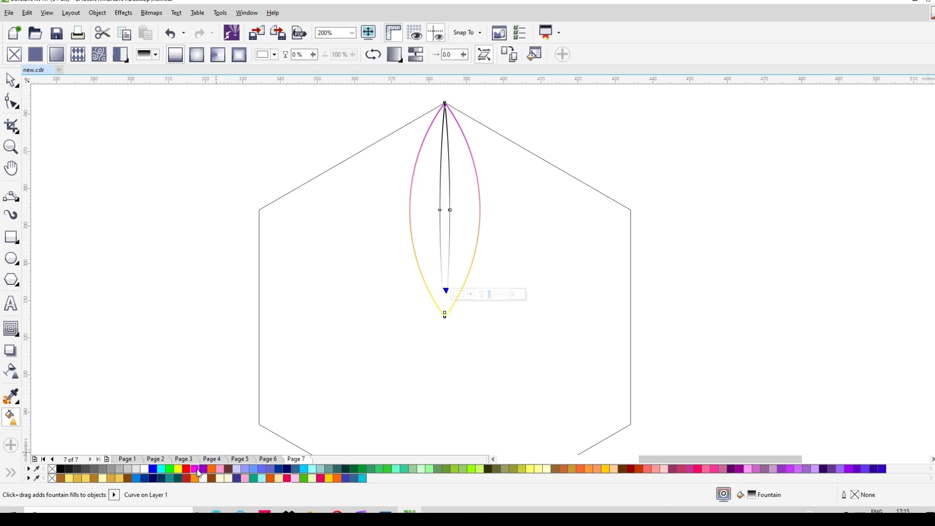
click(445, 107)
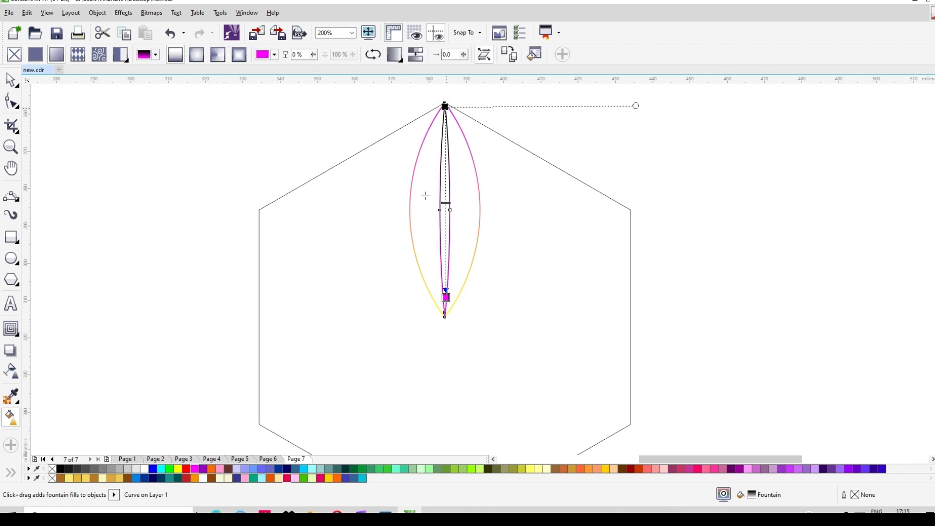
click(178, 470)
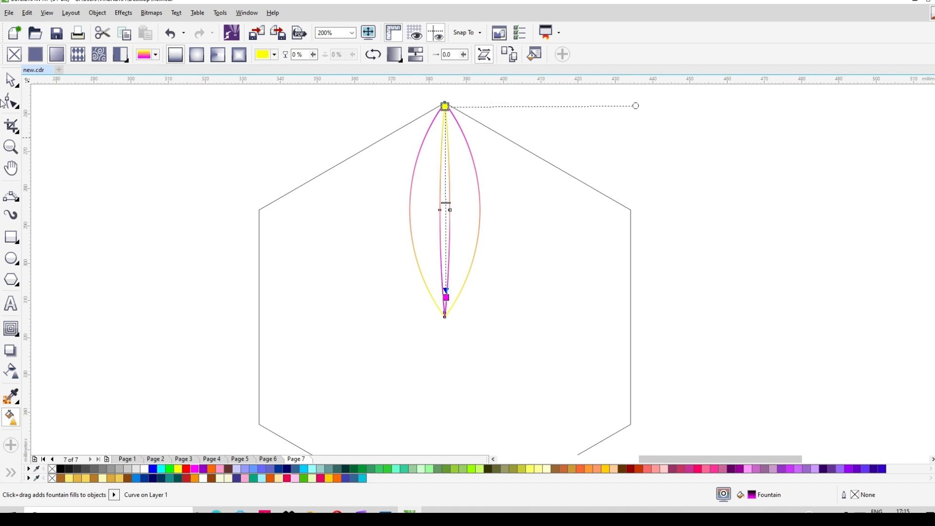
click(10, 80)
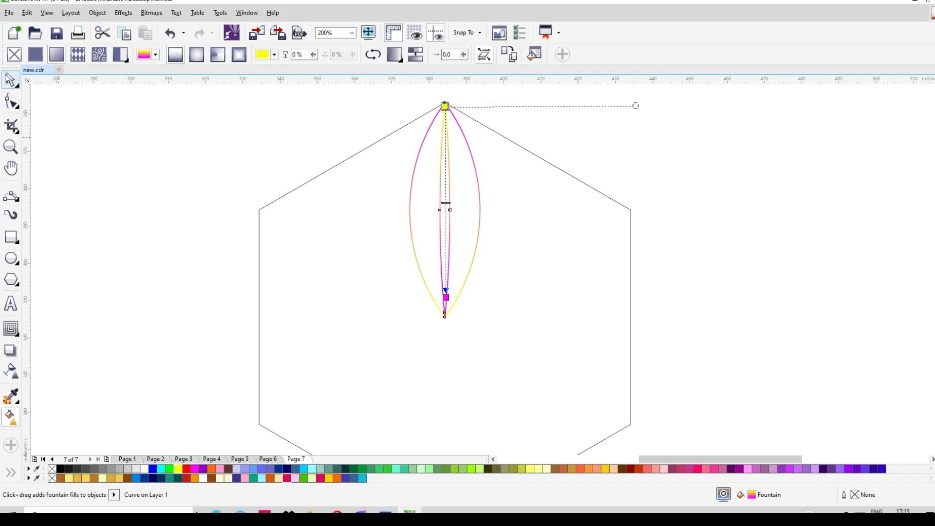
- Blend the outer and inner leaf outlines with 28 steps, clearing any blend made to the hexagon
click(18, 338)
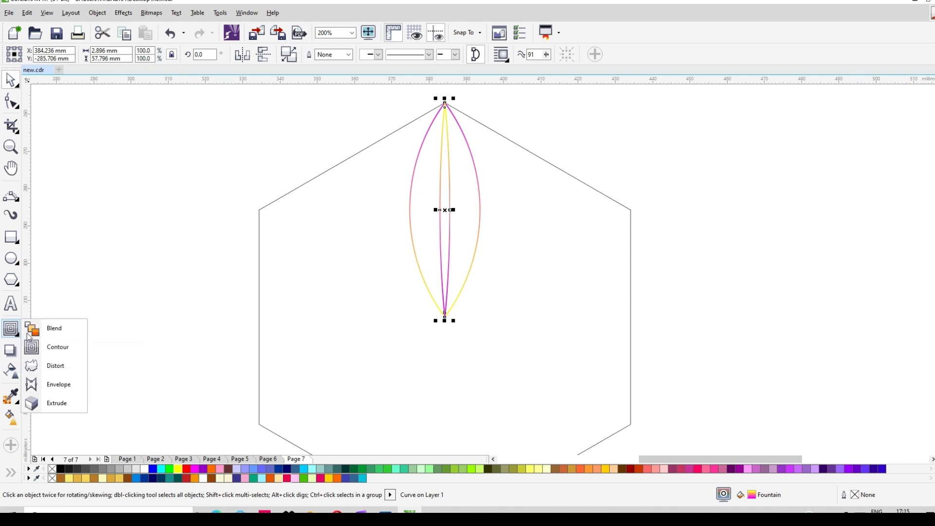
click(40, 332)
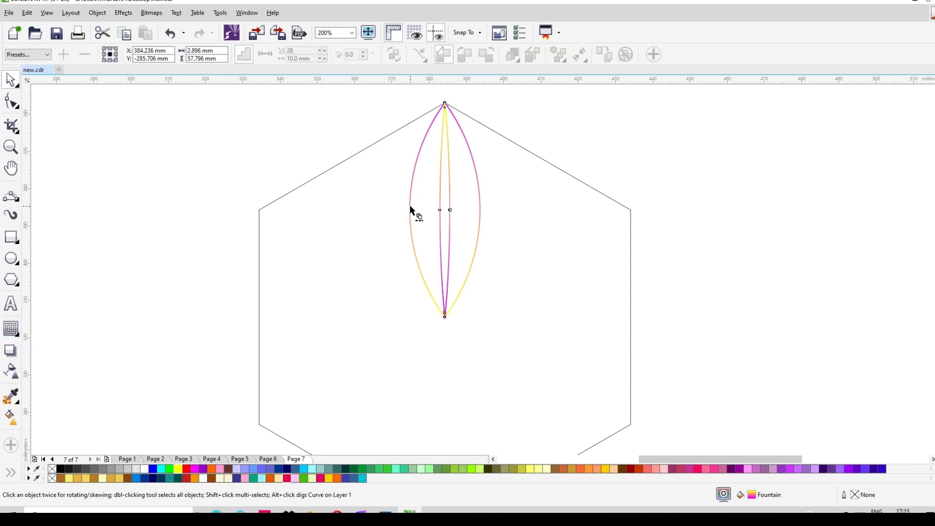
drag(410, 206, 440, 209)
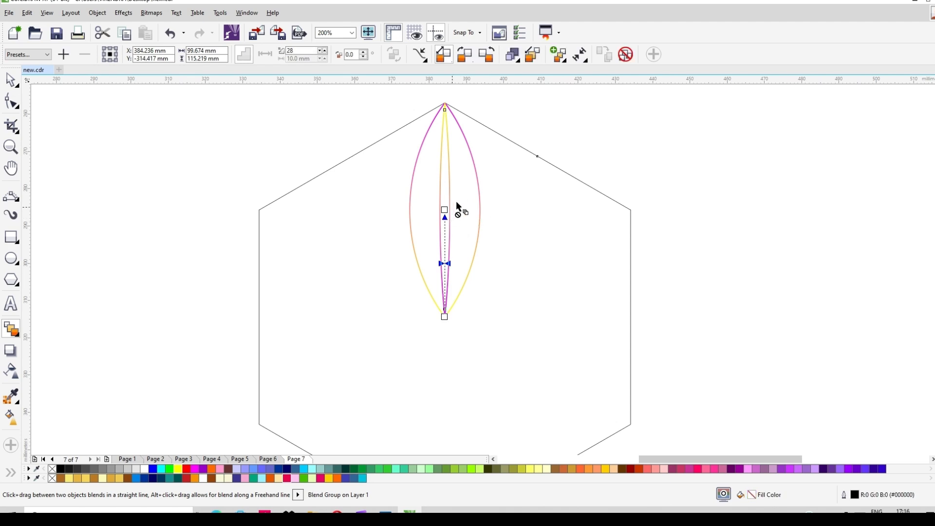
click(631, 56)
click(448, 206)
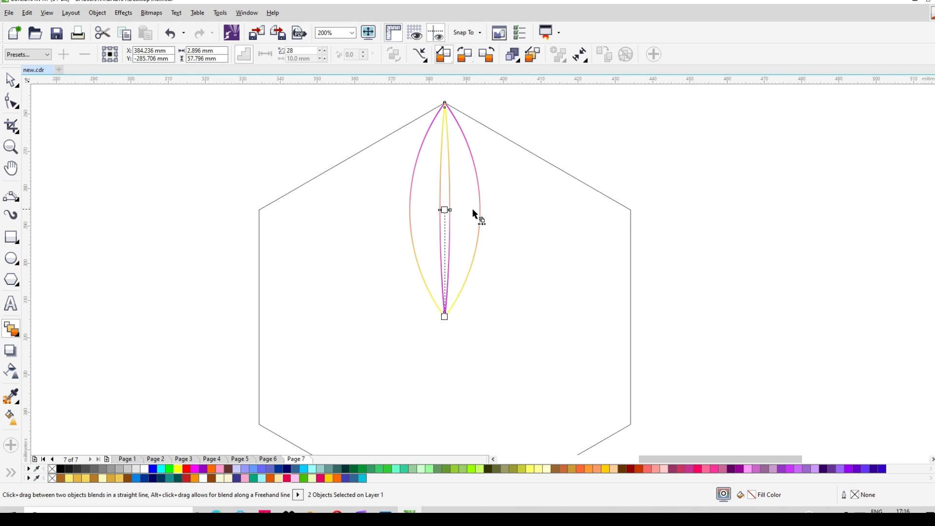
drag(473, 209, 480, 212)
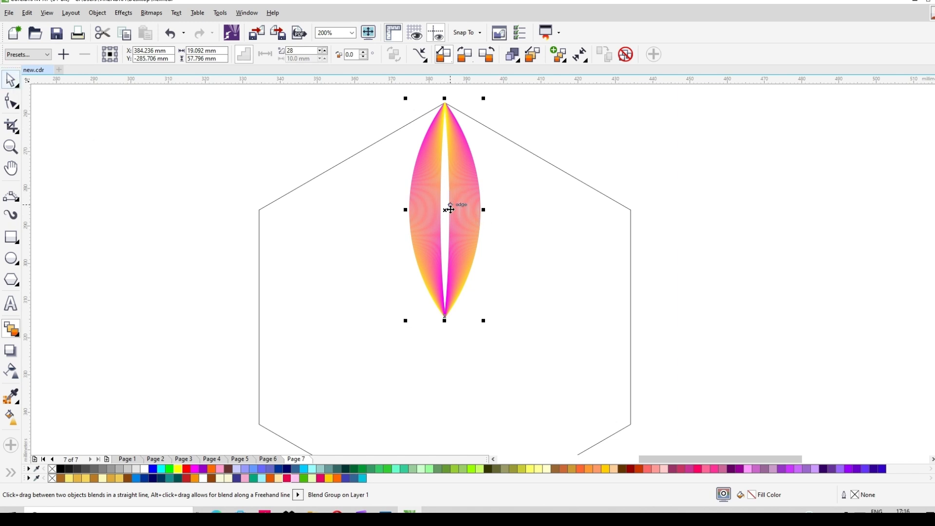
key(space)
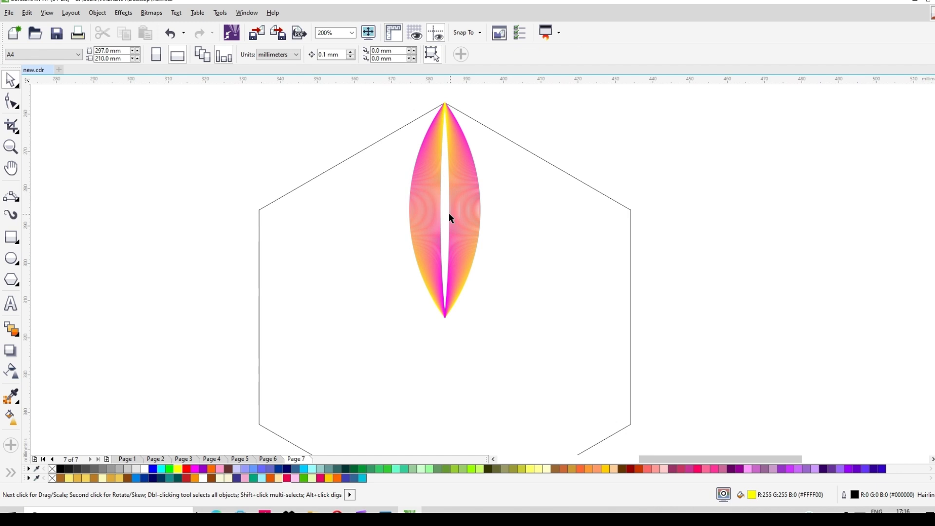
- Narrow the blend's inner leaf about its center to about 0.03 mm wide, keeping its full height
click(449, 212)
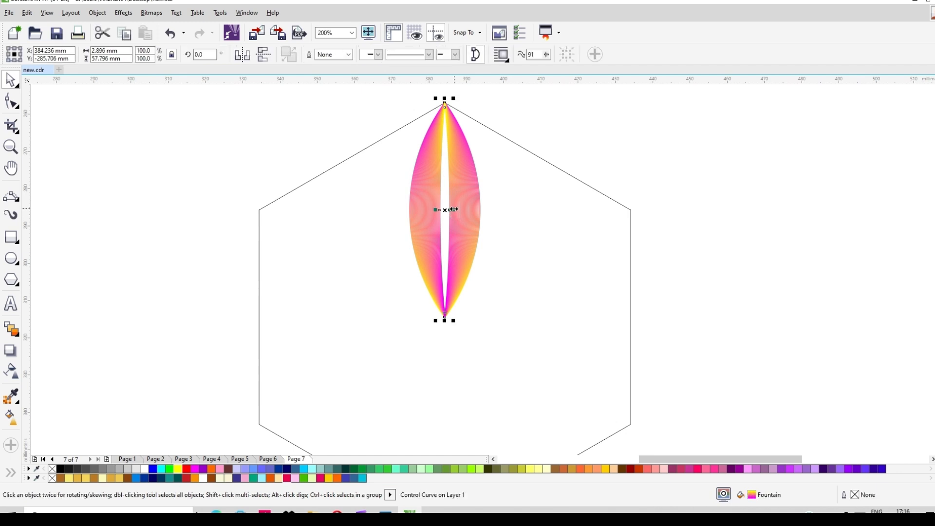
drag(450, 209, 449, 210)
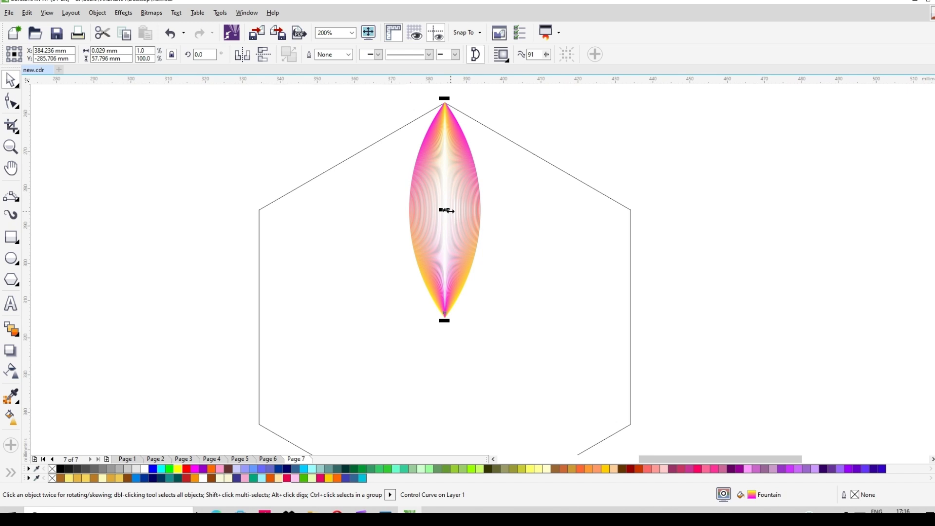
click(703, 143)
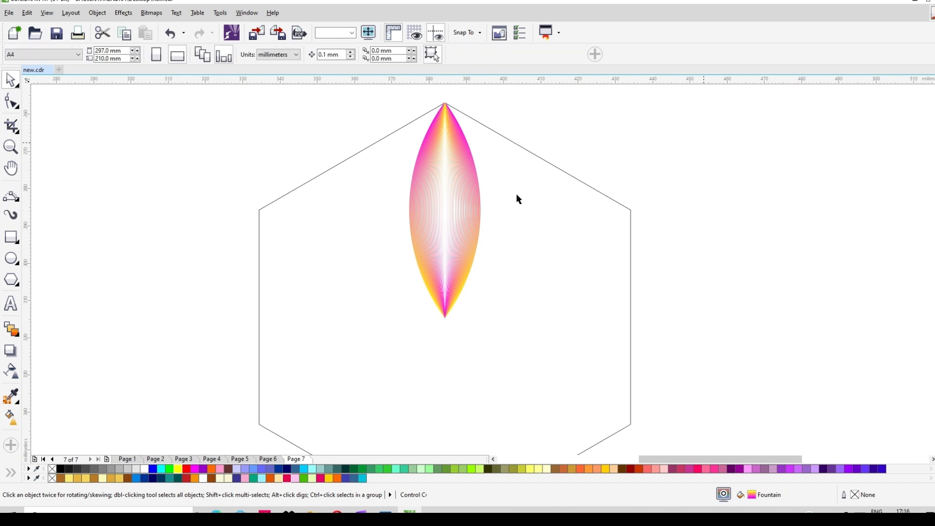
- Shorten the inner leaf's fountain fill, starting yellow about a quarter below the upper tip and ending magenta about a quarter above the lower tip
click(447, 221)
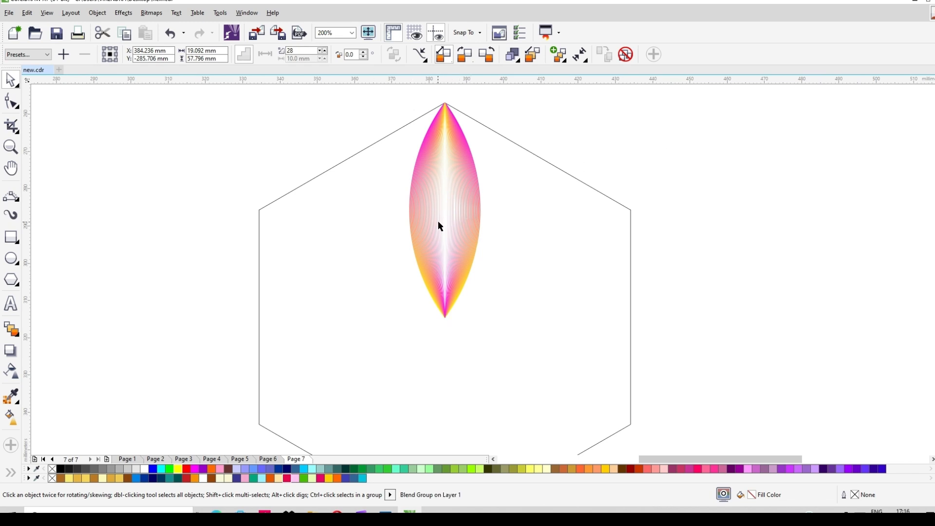
click(446, 215)
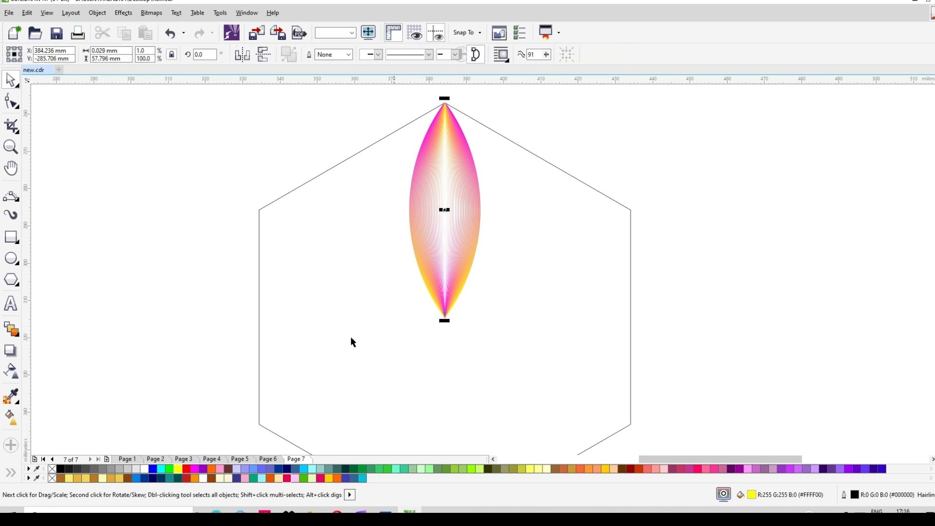
click(10, 418)
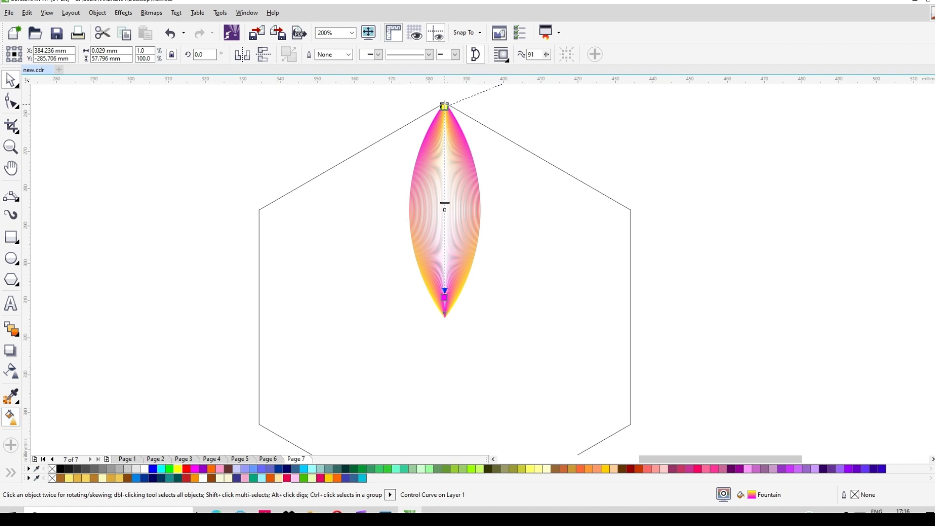
drag(444, 111, 444, 158)
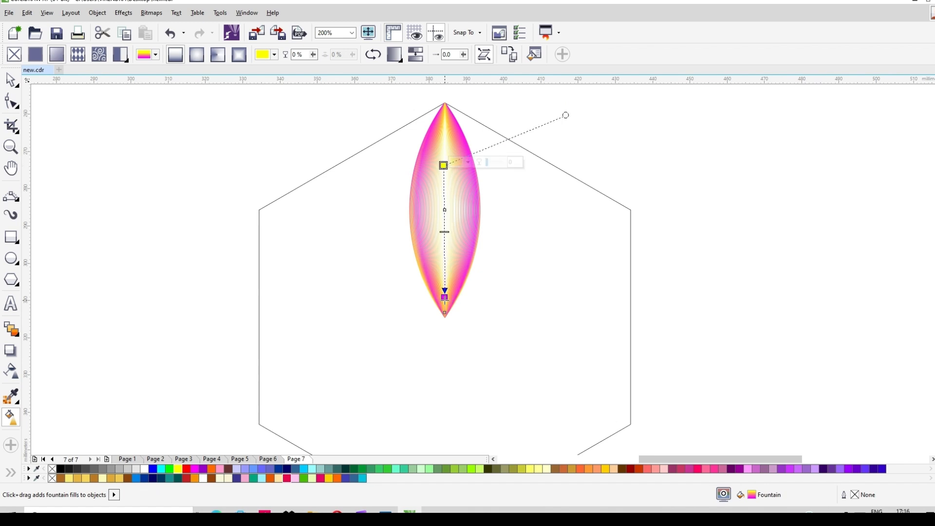
drag(445, 297, 446, 267)
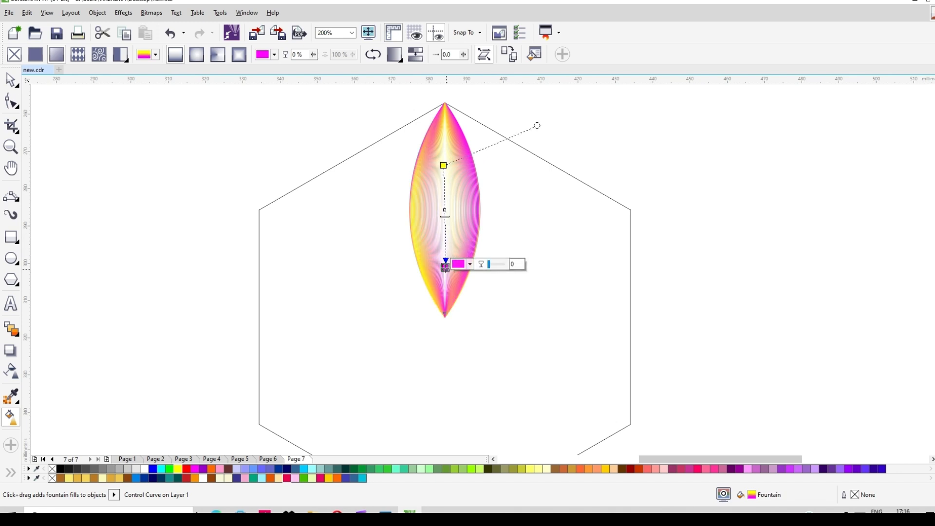
drag(445, 267, 445, 253)
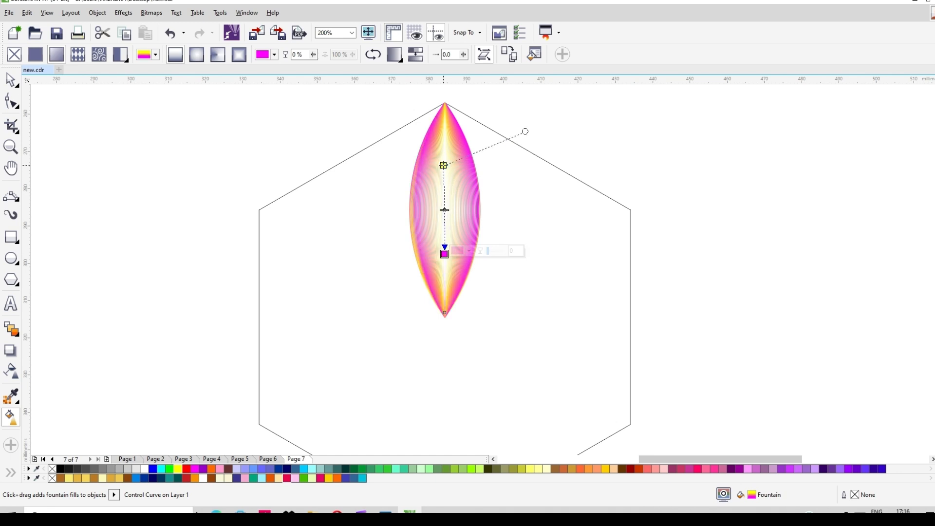
drag(443, 165, 443, 175)
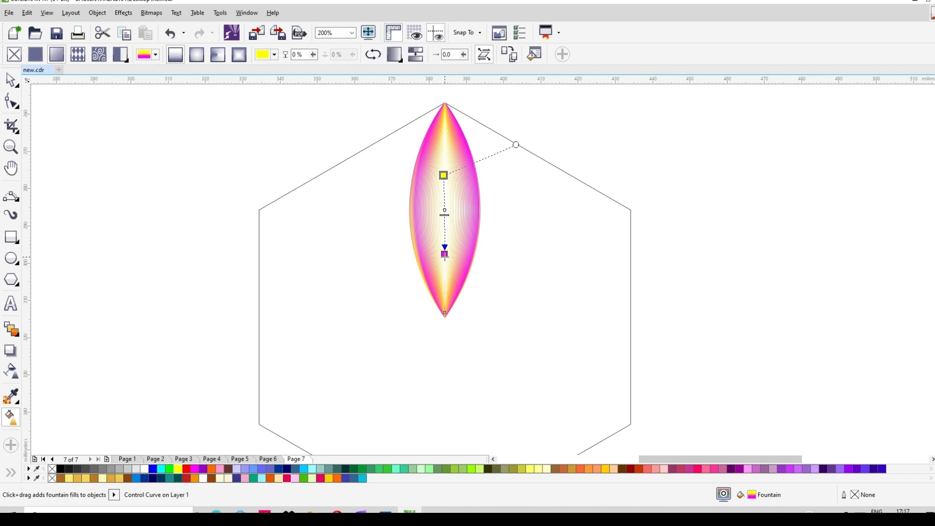
drag(445, 253, 444, 270)
drag(443, 272, 445, 271)
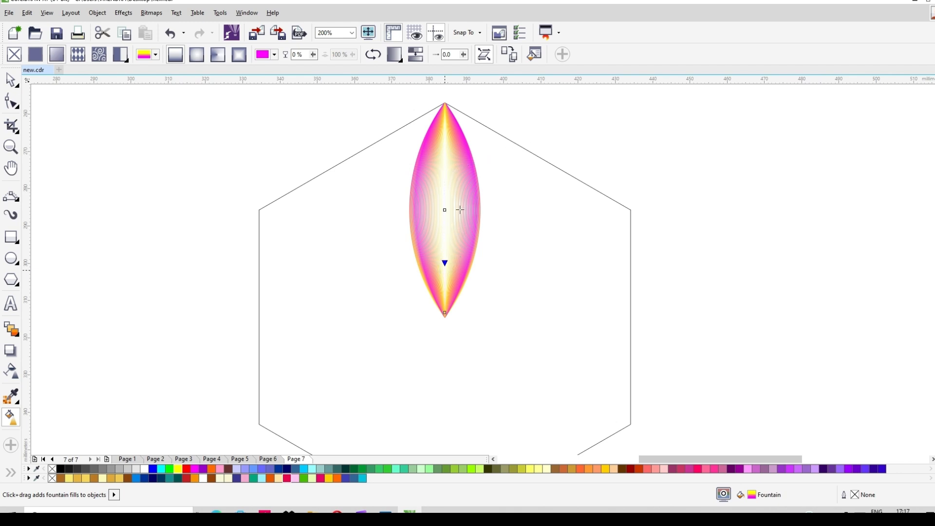
click(443, 175)
drag(443, 174, 444, 158)
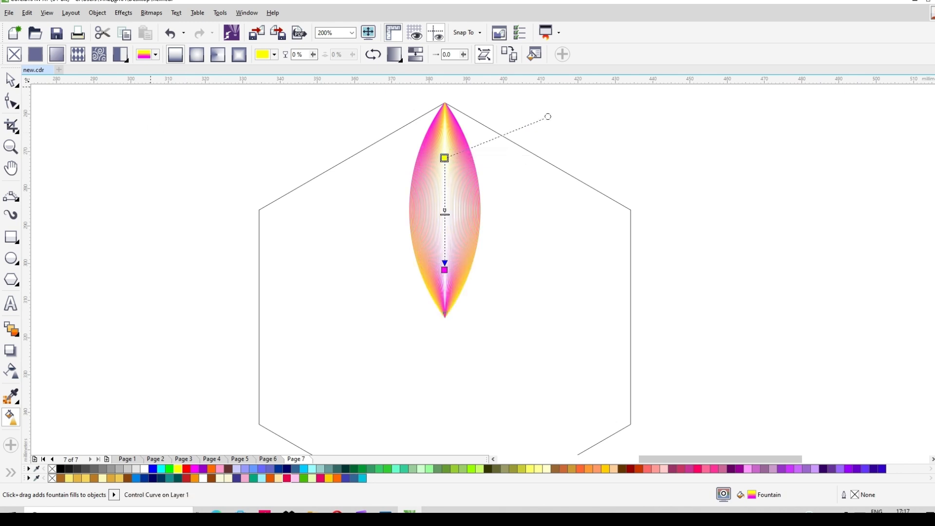
click(480, 216)
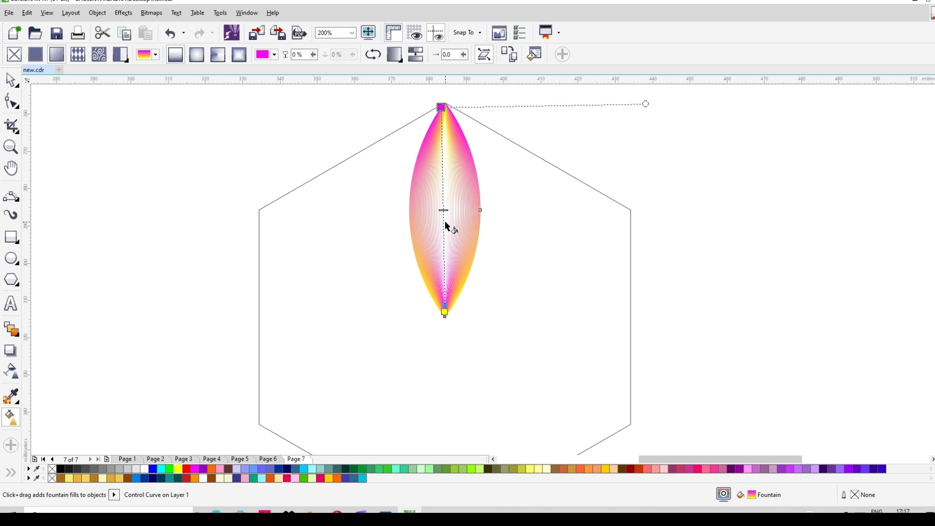
click(11, 80)
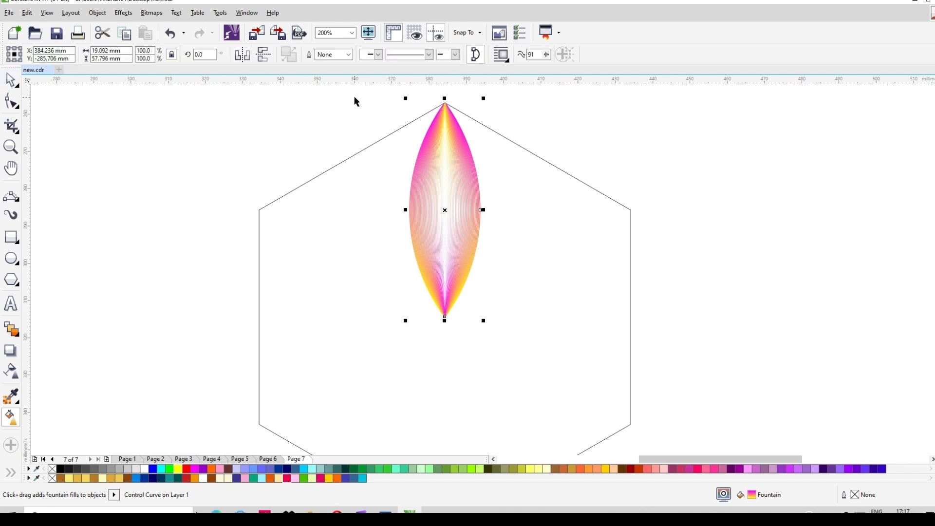
- Break the leaf's blend group apart and group all of its resulting objects, excluding the hexagon
drag(357, 99, 507, 359)
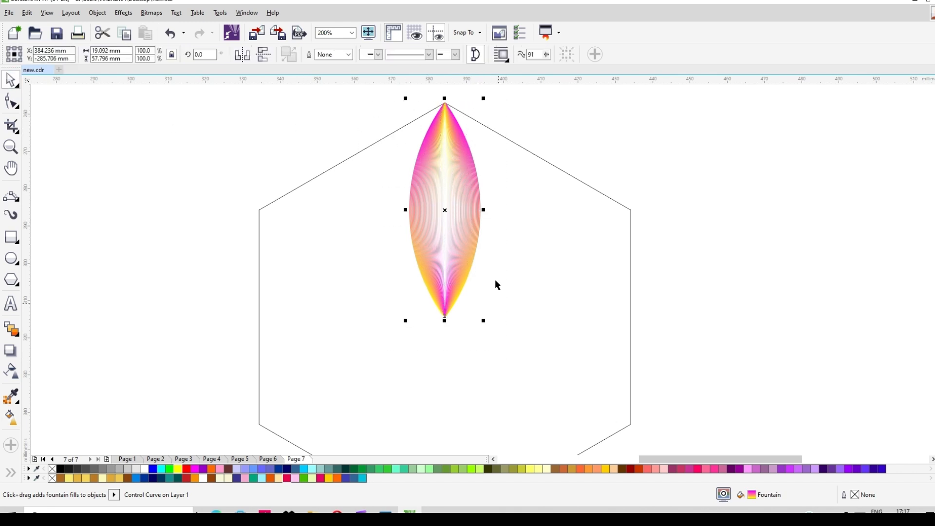
right_click(466, 212)
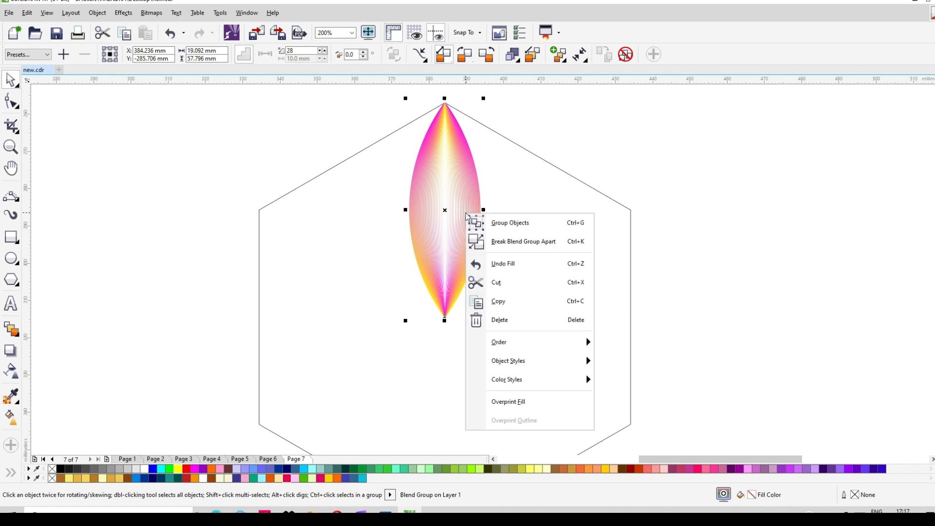
click(505, 242)
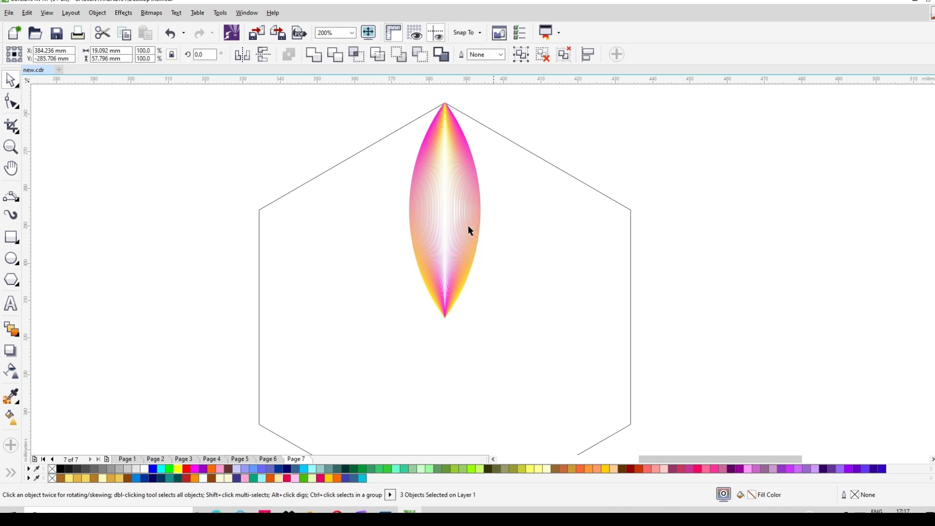
drag(381, 97, 498, 349)
scroll(391, 152, down, 2)
key(ctrl+g)
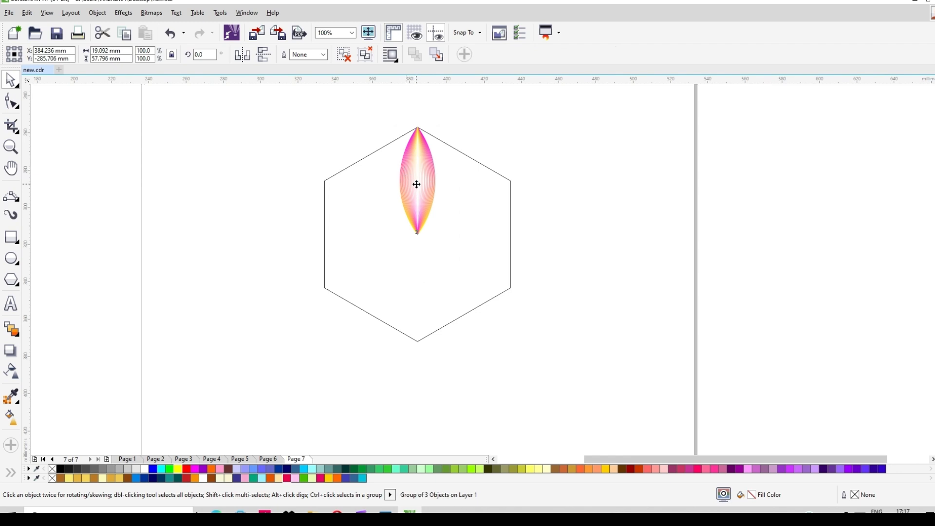
- Move the leaf group's rotation center to its lower tip and create a copy rotated 60° clockwise toward the hexagon's upper-right corner
click(416, 184)
drag(417, 181, 419, 236)
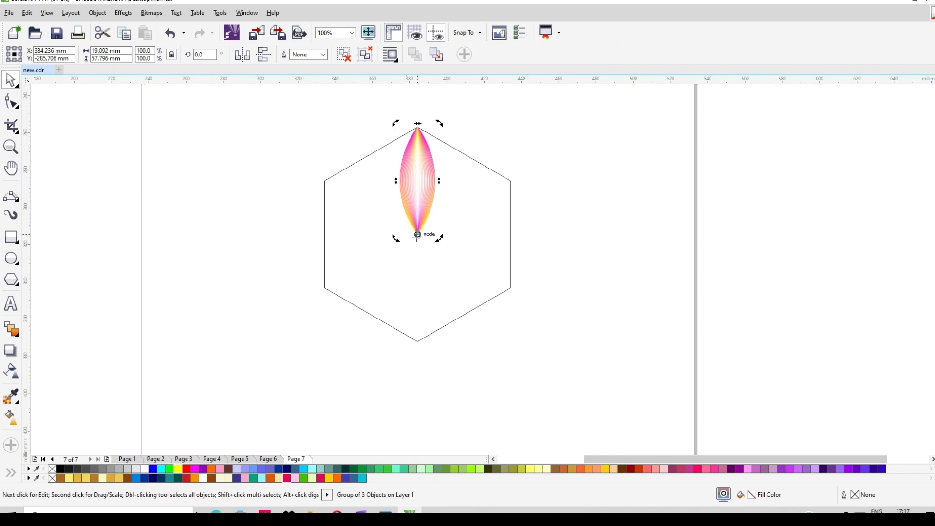
scroll(419, 228, up, 4)
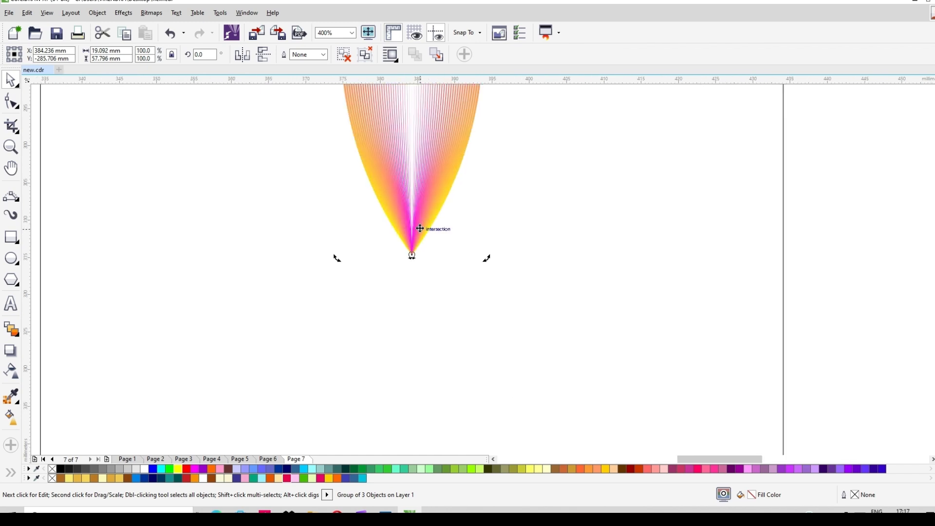
scroll(420, 229, down, 4)
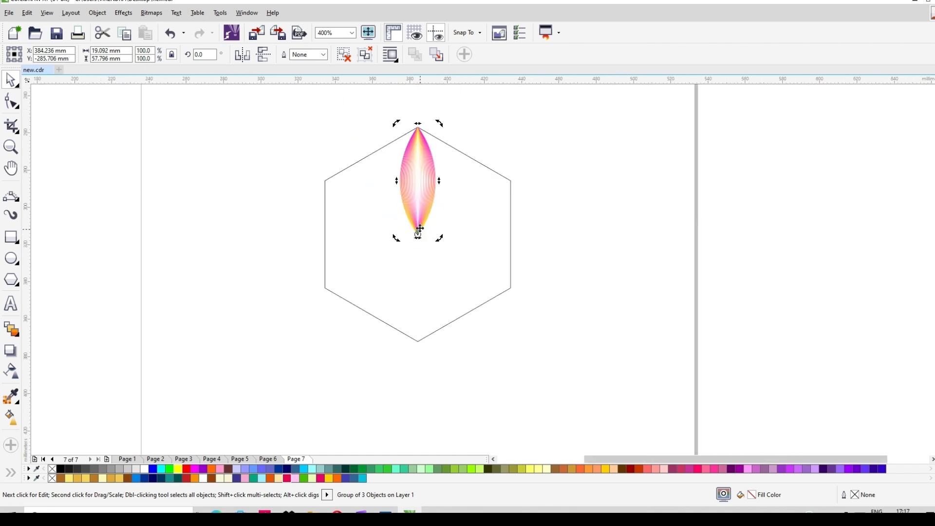
drag(438, 122, 525, 209)
right_click(525, 210)
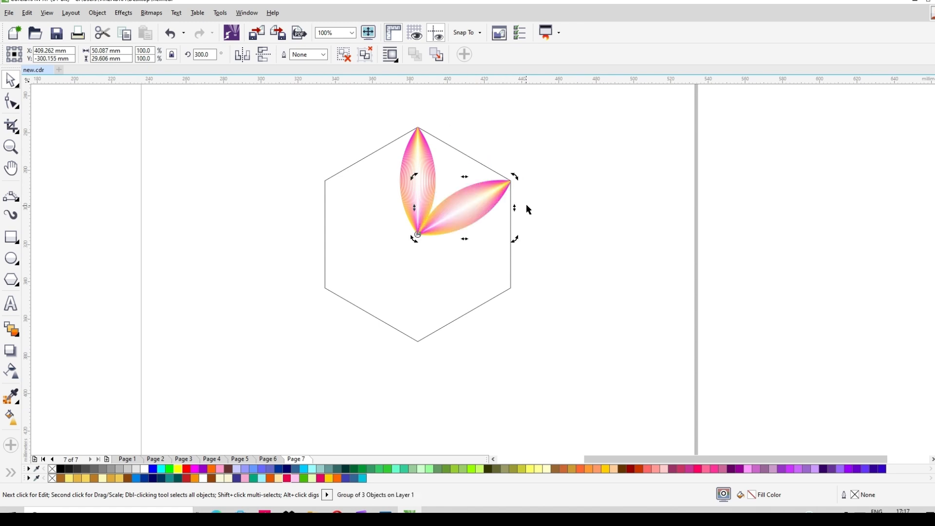
- Repeat the 60° rotated leaf copy four more times around the hexagon's center to complete a six-petal flower
key(ctrl+r)
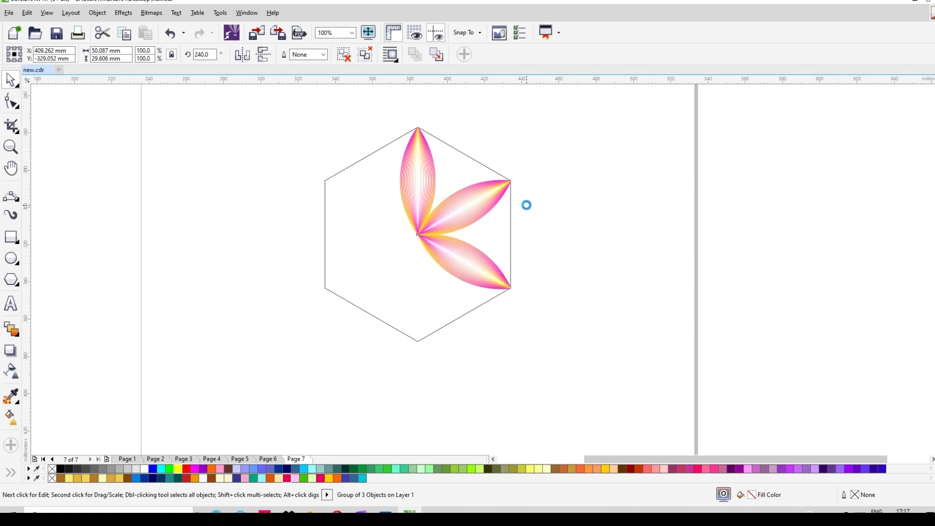
key(ctrl+r)
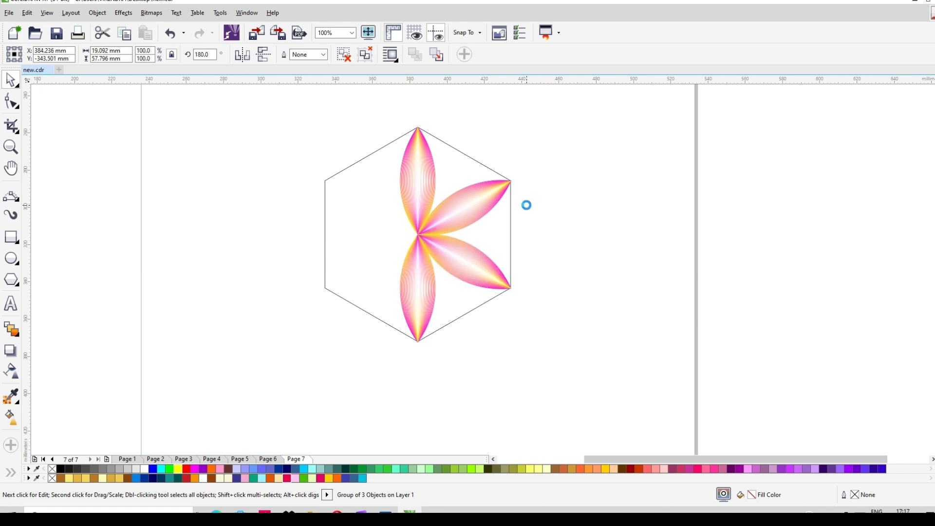
key(ctrl+r)
key(ctrl+r)
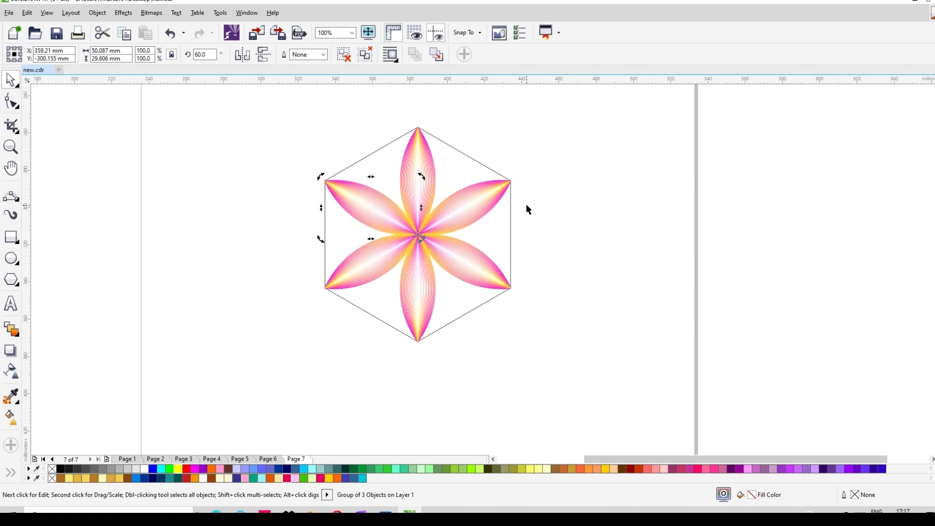
- Move the hexagon outline away from the flower and delete it
click(540, 178)
click(460, 167)
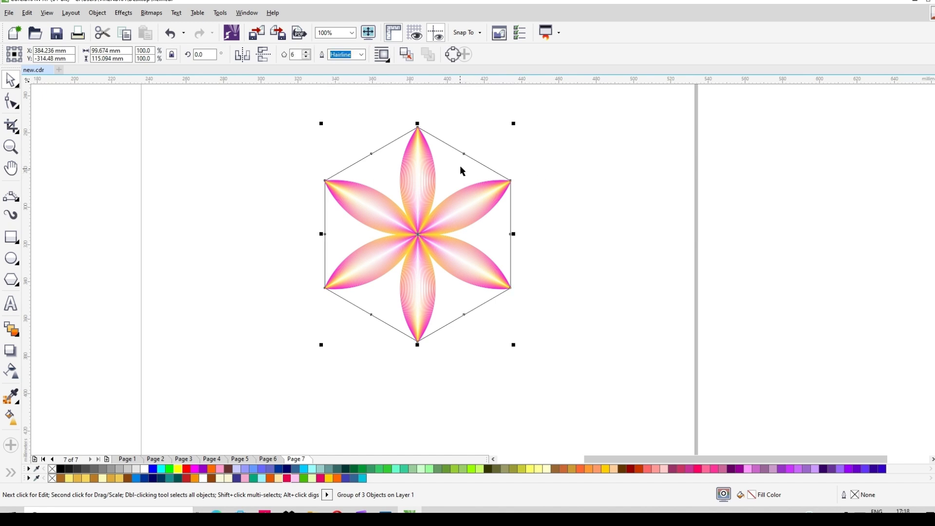
drag(461, 179, 156, 234)
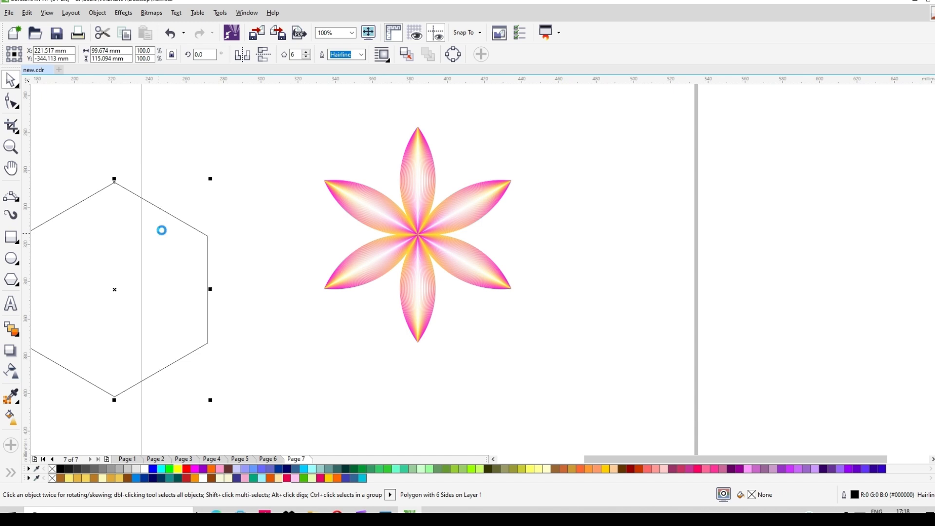
key(Delete)
- Select all six leaves and group them into a single flower
drag(269, 111, 545, 363)
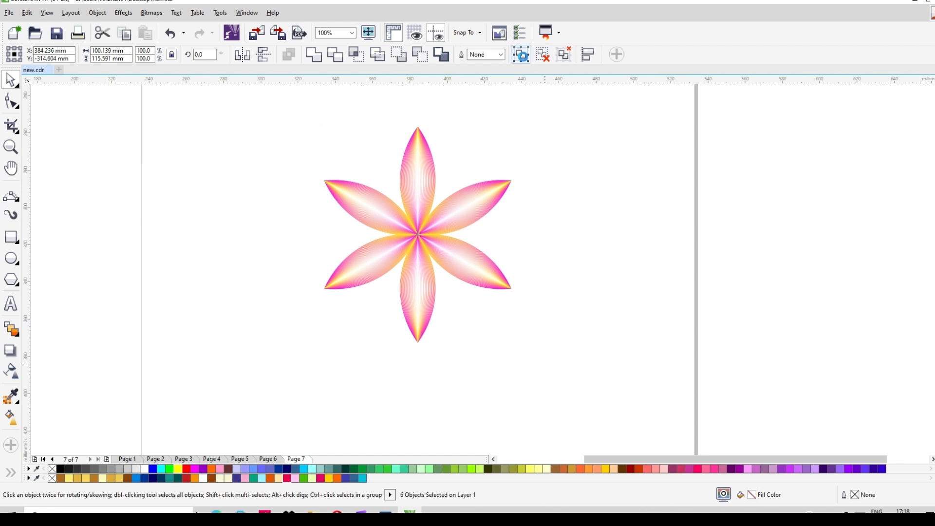
key(ctrl+g)
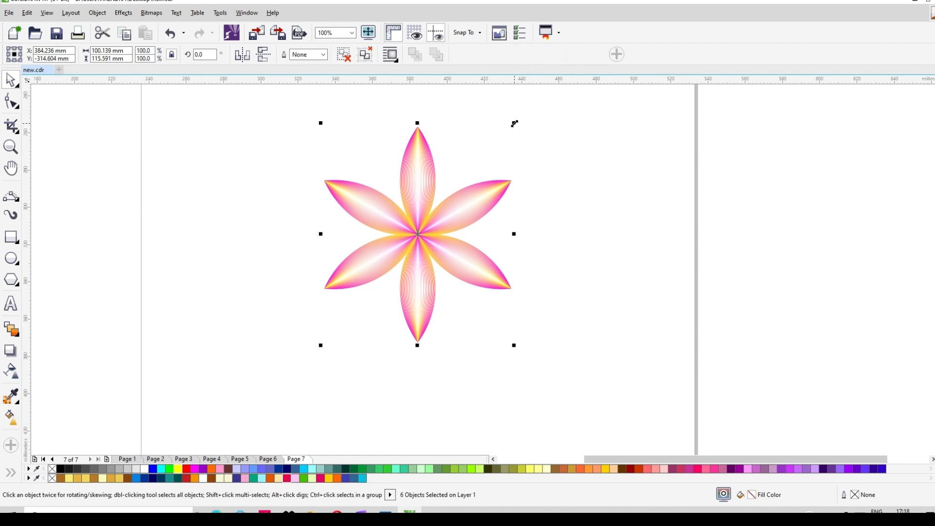
scroll(432, 196, up, 1)
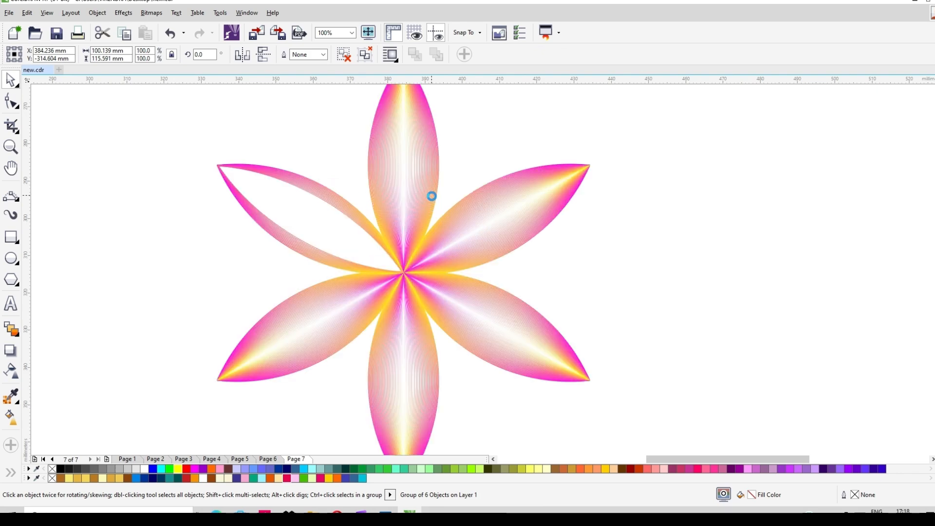
scroll(432, 196, up, 1)
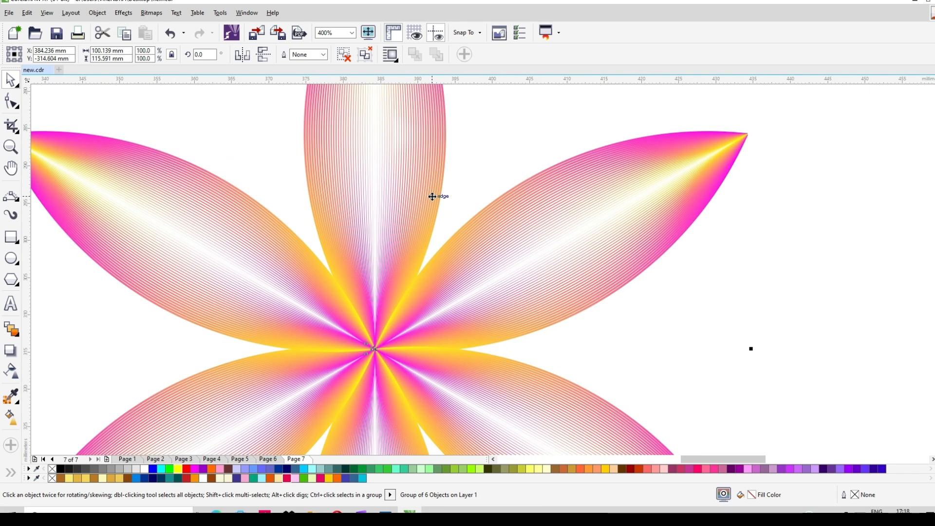
scroll(432, 196, down, 1)
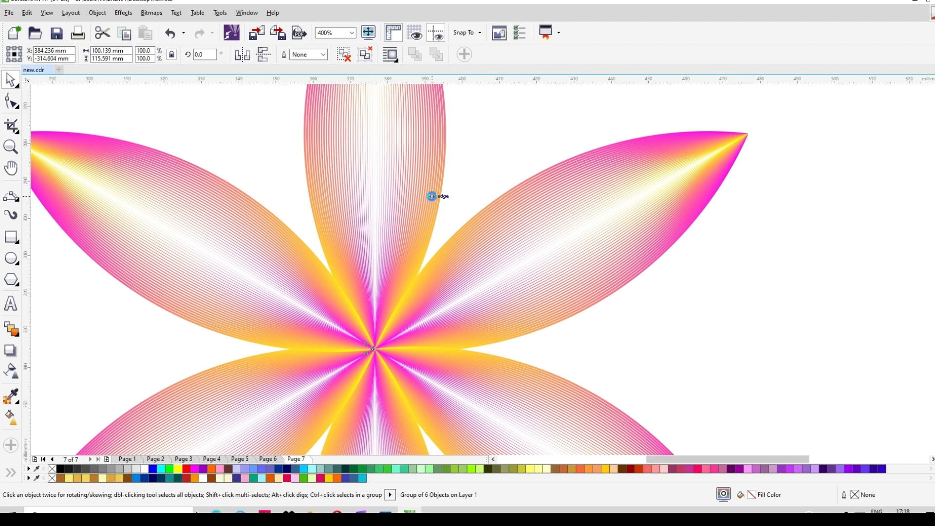
scroll(432, 195, down, 1)
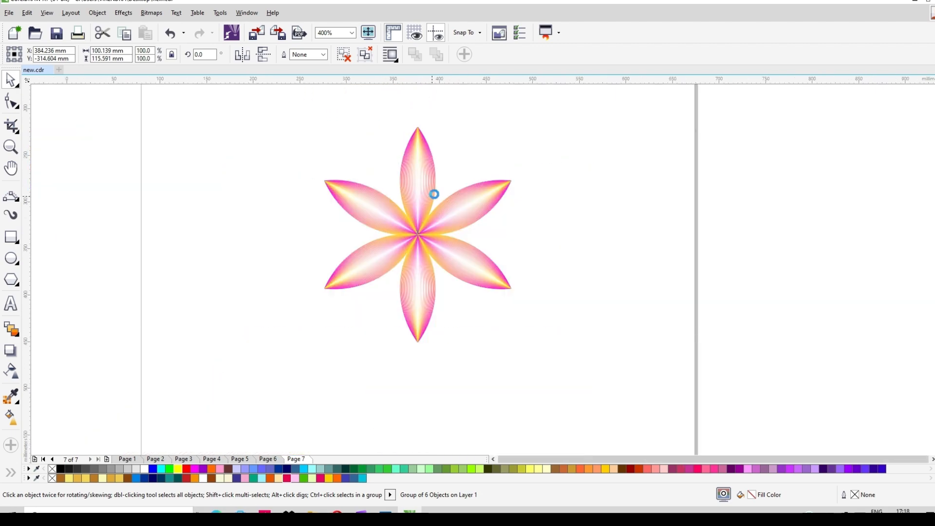
- Scale the flower group proportionally to about 32.9%, roughly 33 by 38 mm, and move it toward the page's upper-left area
drag(474, 159, 317, 187)
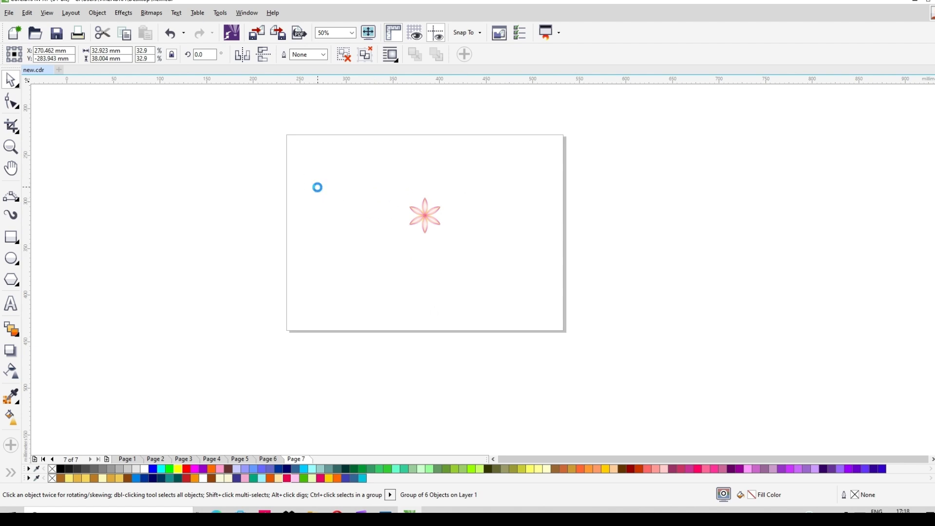
scroll(313, 180, up, 1)
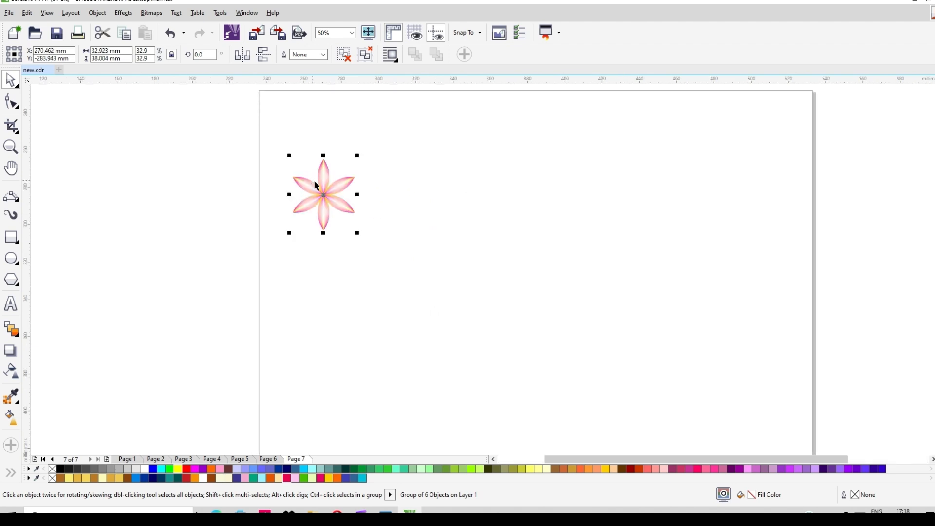
scroll(311, 195, up, 1)
- Place the small flower against the page's left edge and copy it tip to tip into a horizontal row of twelve
drag(291, 210, 269, 215)
scroll(215, 207, down, 1)
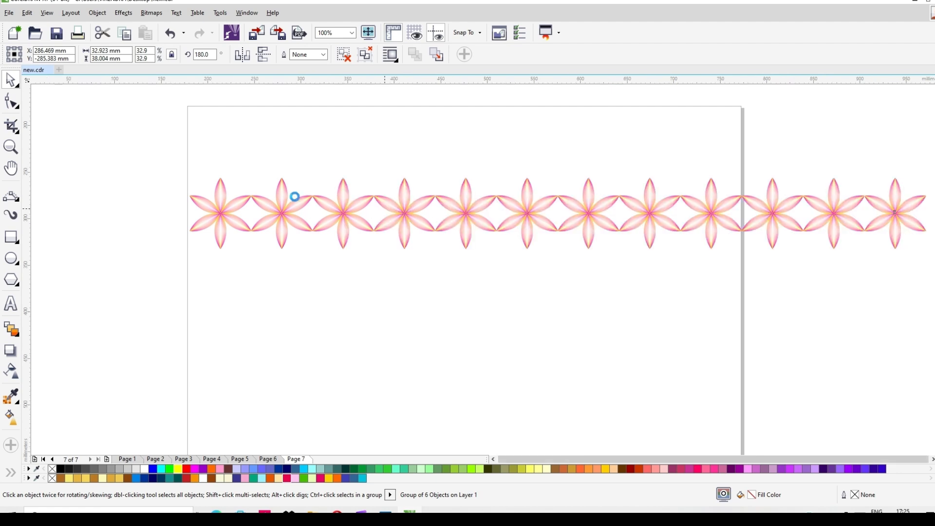
scroll(295, 196, down, 2)
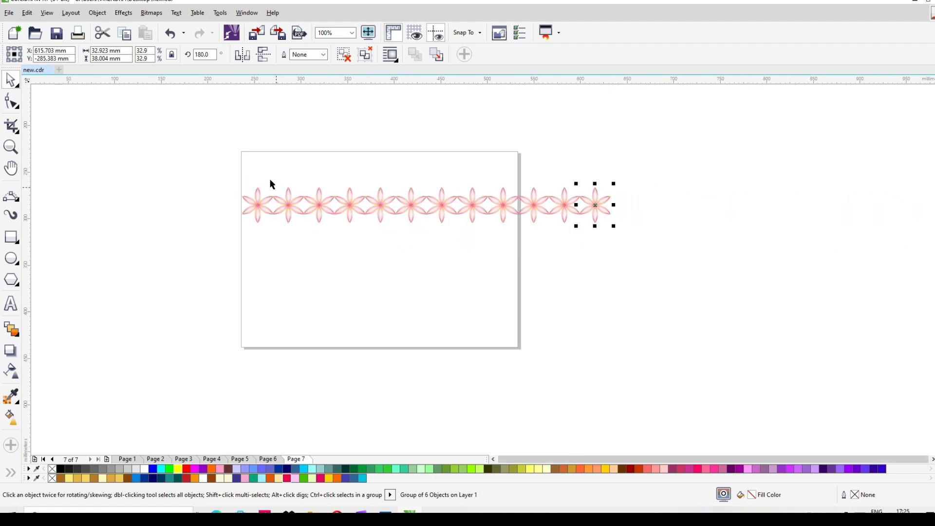
- Select all twelve flowers in the row and group them
drag(221, 167, 585, 246)
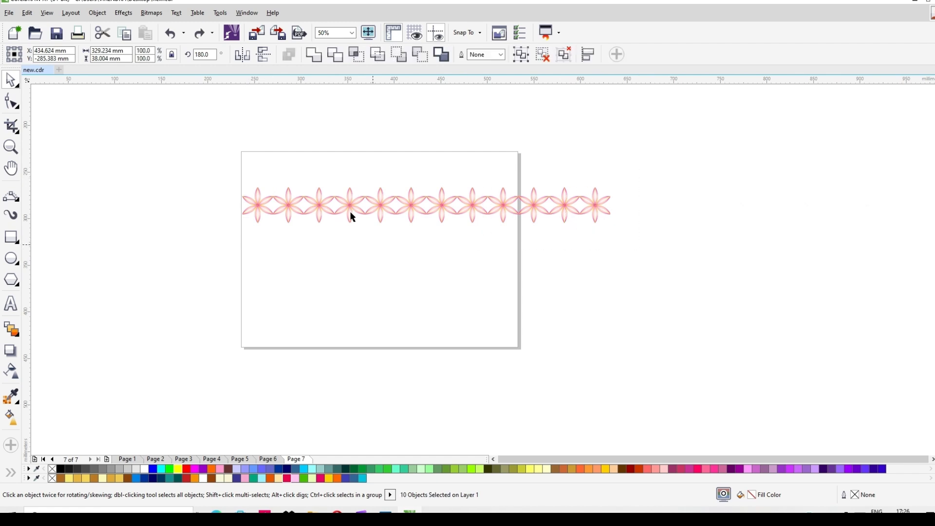
drag(217, 146, 611, 246)
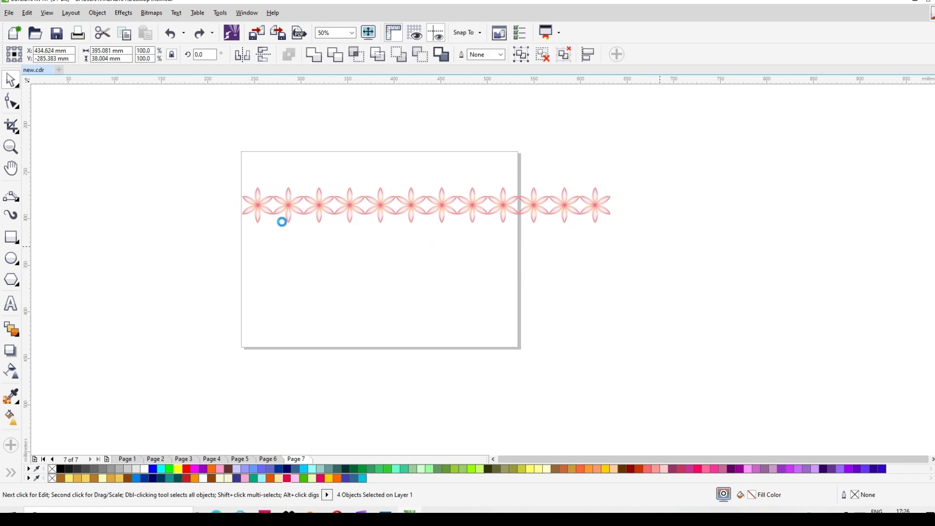
scroll(255, 191, up, 2)
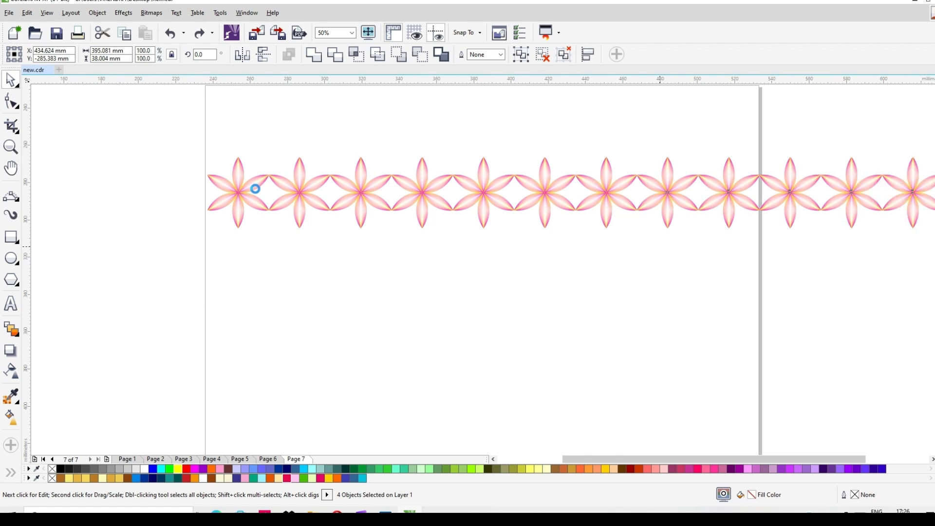
scroll(255, 191, up, 1)
key(ctrl+u)
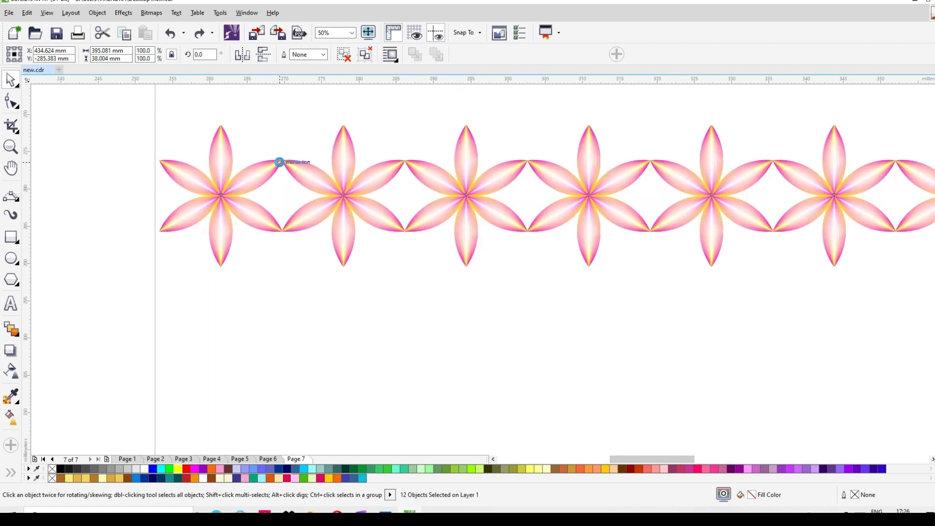
scroll(280, 163, up, 1)
key(ctrl+g)
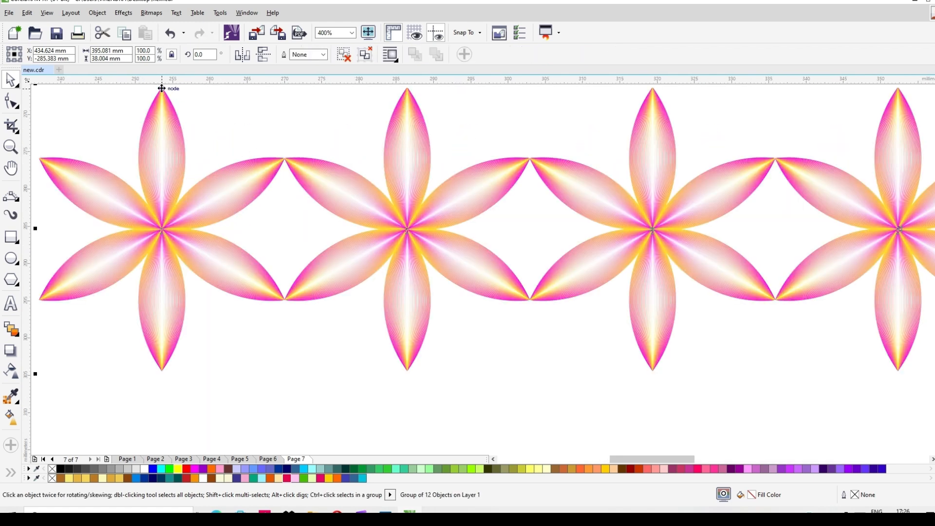
- Copy the flower row below itself, snapping its first top petal tip to the lower junction between the first two flowers
drag(162, 89, 285, 302)
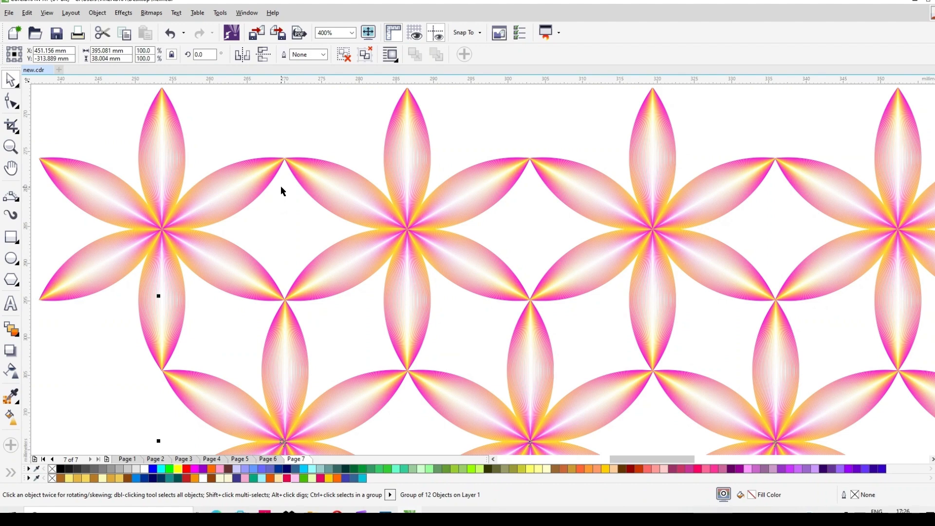
scroll(297, 289, up, 1)
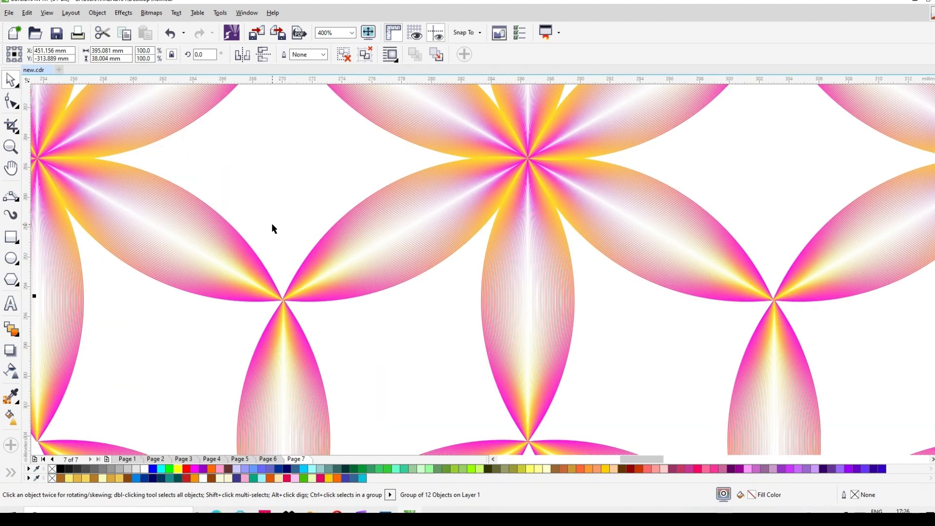
scroll(274, 226, down, 1)
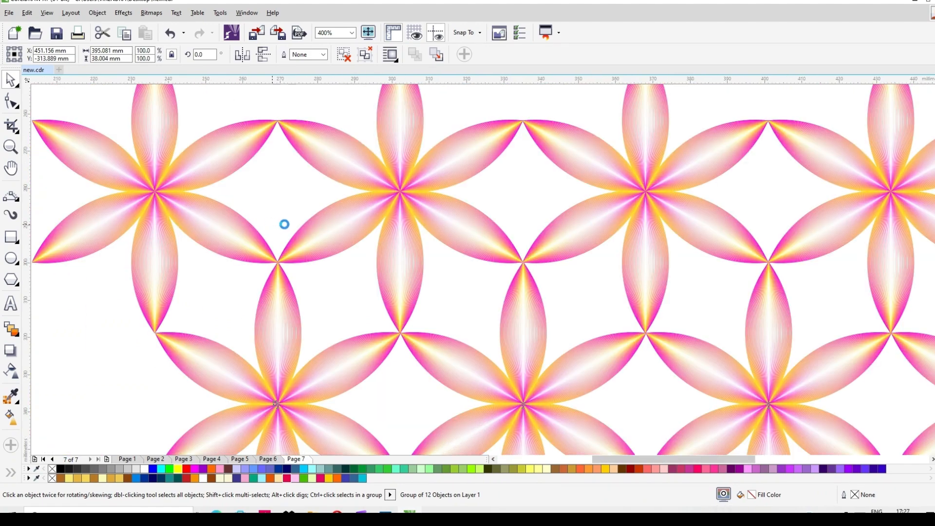
scroll(285, 224, down, 1)
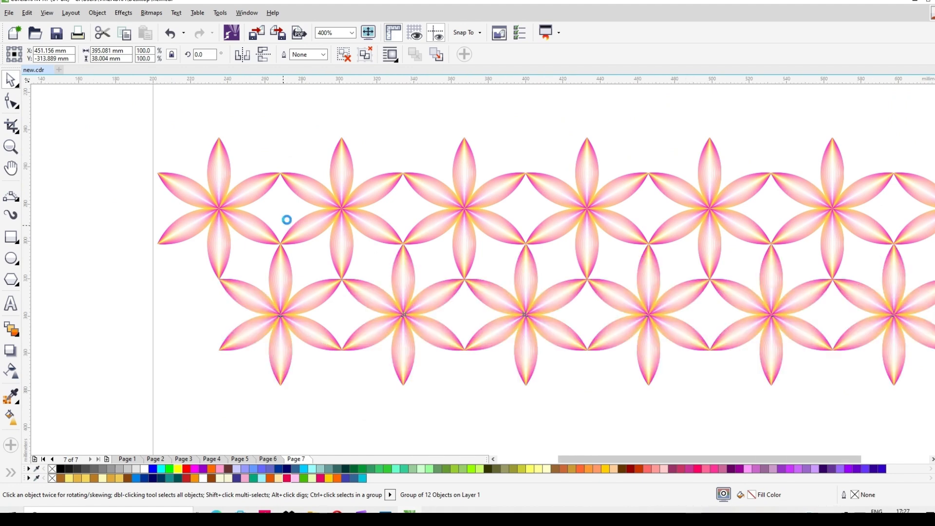
scroll(289, 220, down, 1)
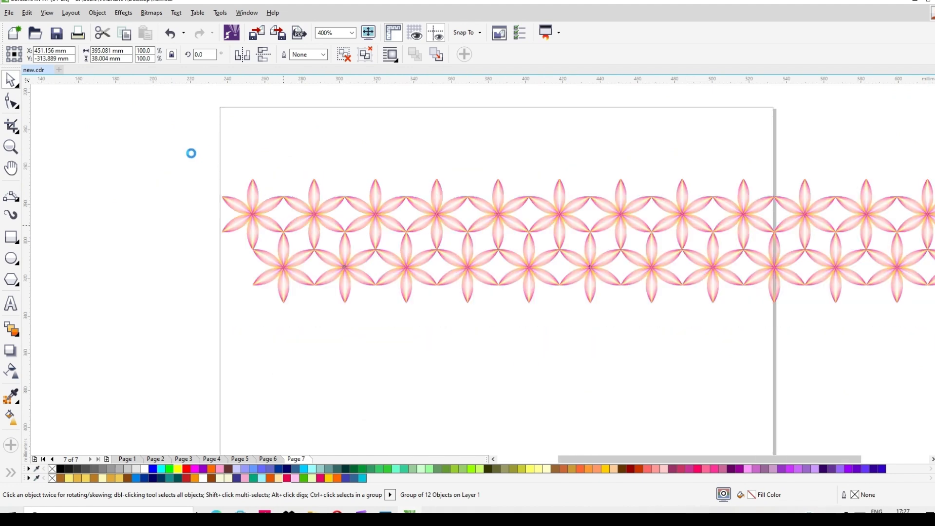
- Select both flower rows and duplicate the pair straight down four times, petal tips touching, to build a ten-row pattern
scroll(181, 160, down, 1)
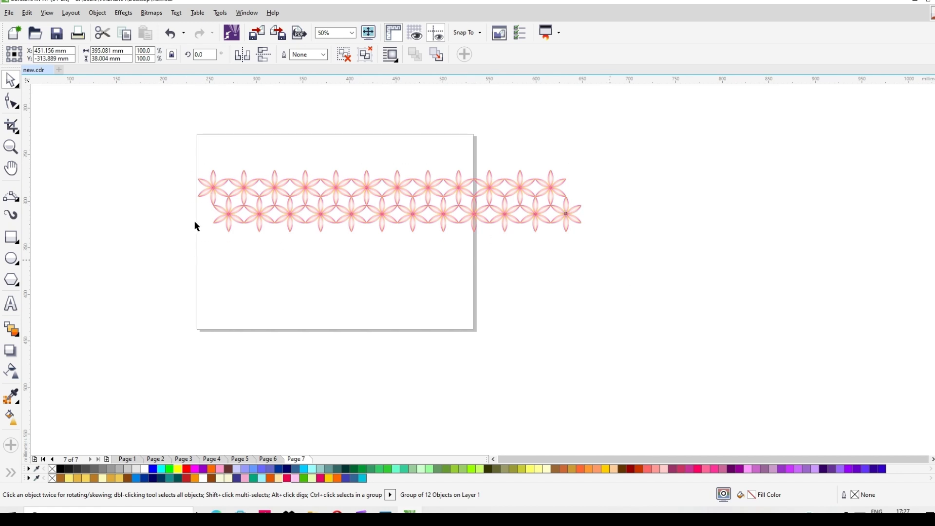
scroll(195, 215, up, 1)
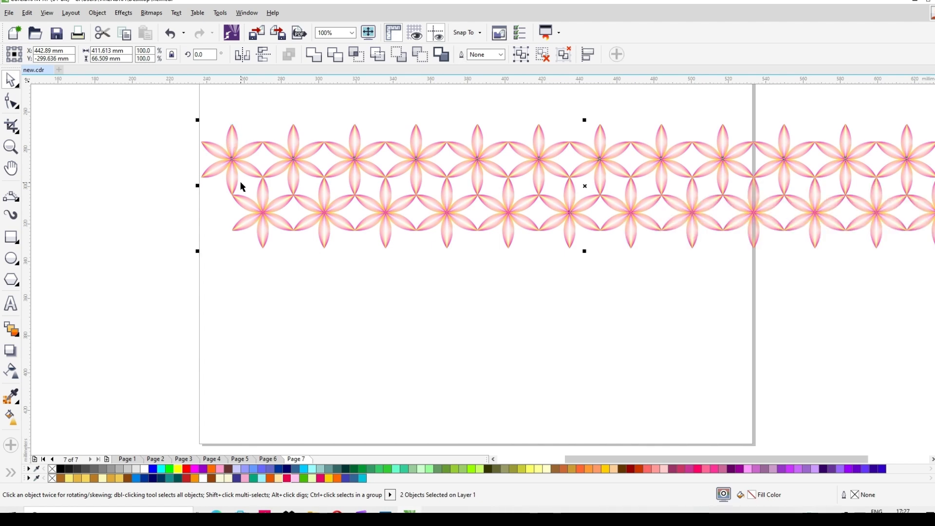
scroll(241, 182, up, 1)
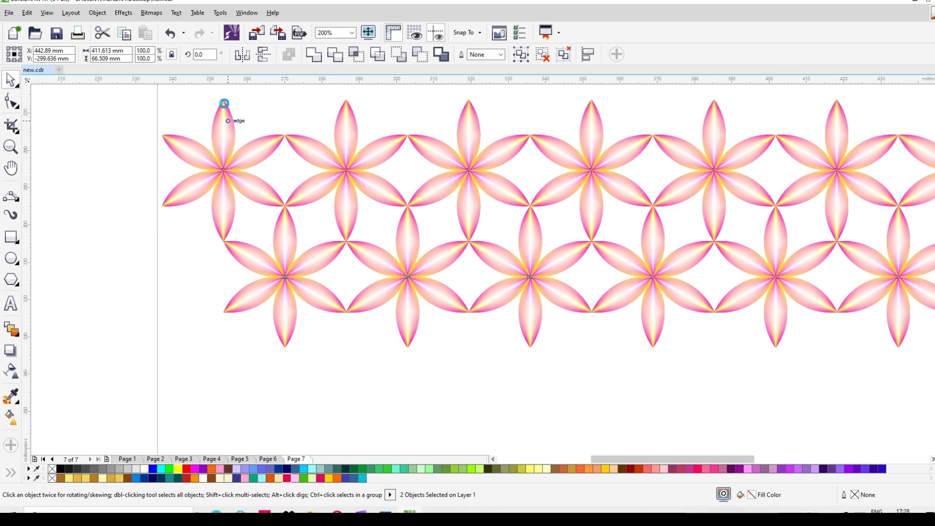
drag(222, 99, 221, 315)
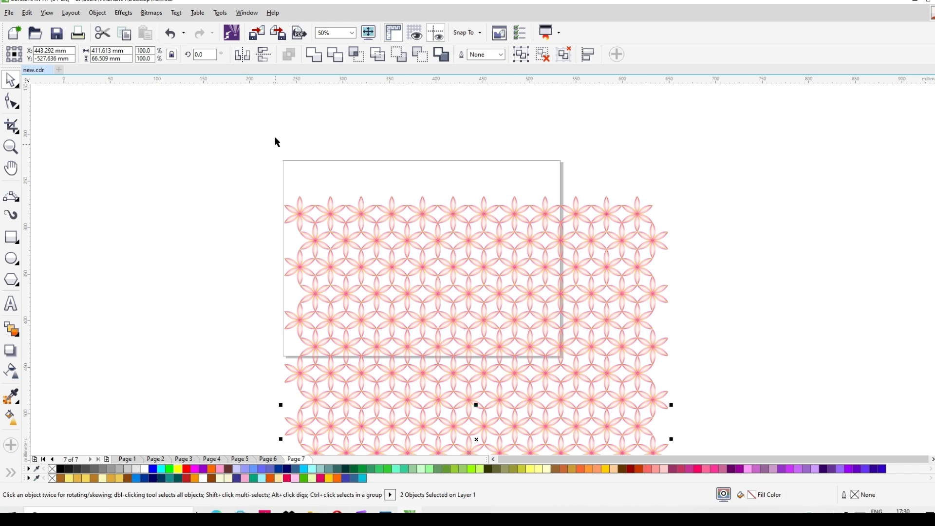
scroll(274, 140, down, 1)
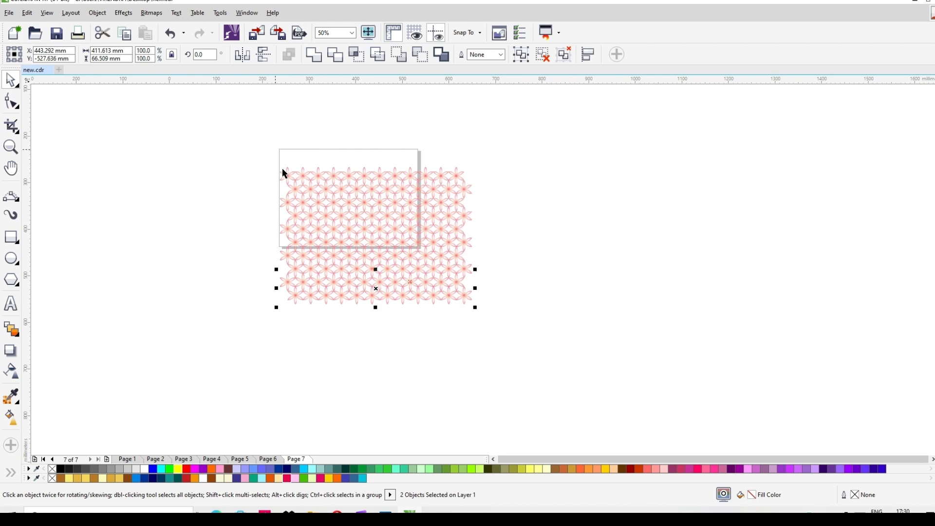
- Clip the whole flower pattern inside a rectangle drawn over its middle, giving the rectangle a black fill and no outline
drag(276, 150, 502, 322)
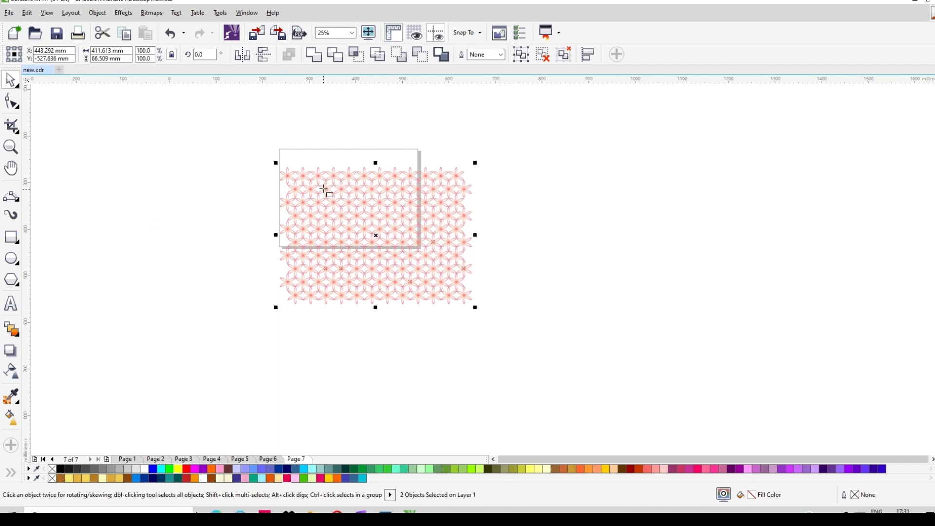
drag(319, 175, 424, 260)
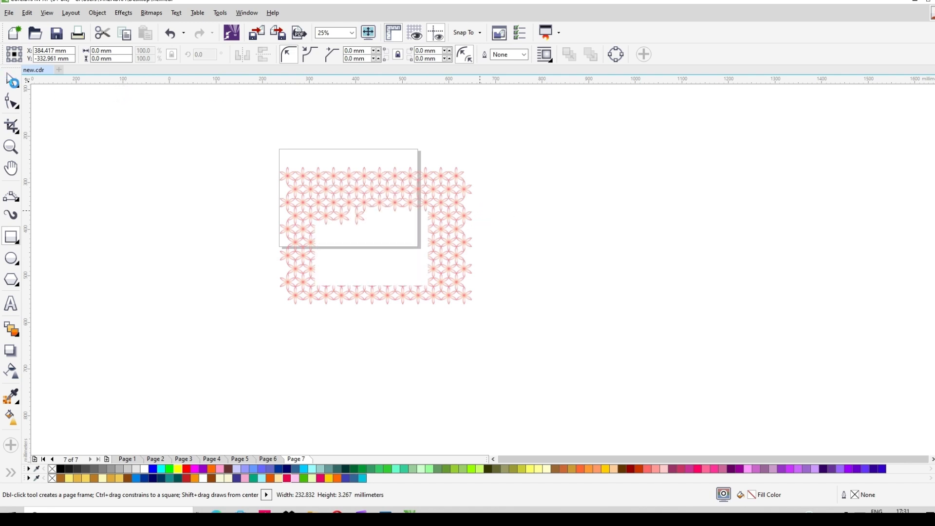
right_click(53, 469)
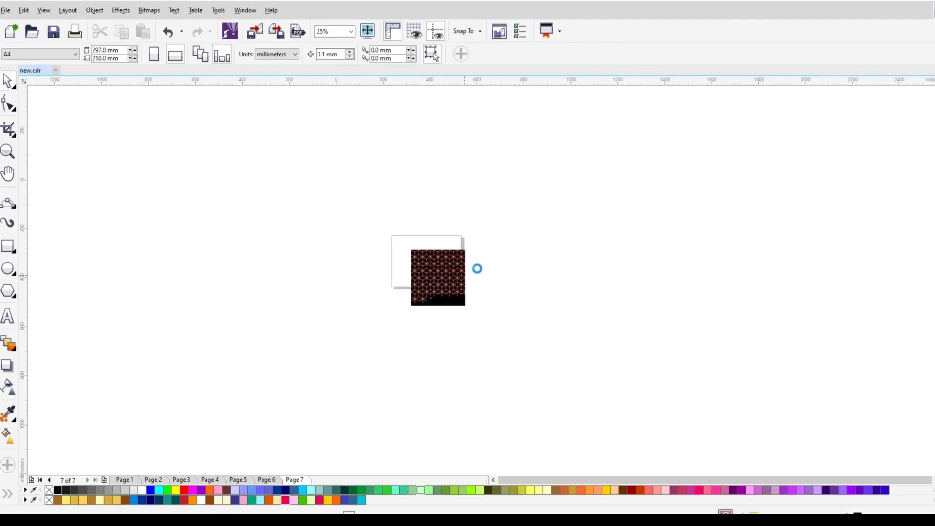
scroll(478, 273, up, 2)
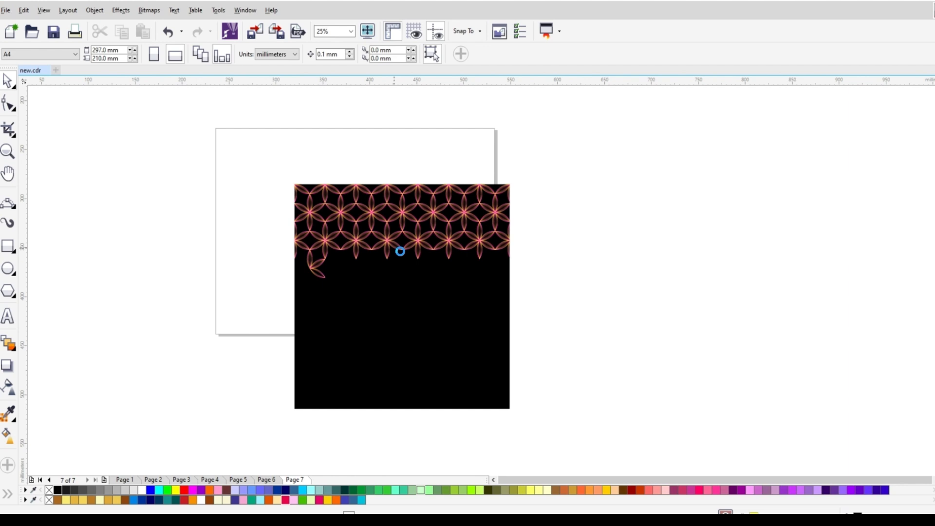
scroll(400, 254, up, 1)
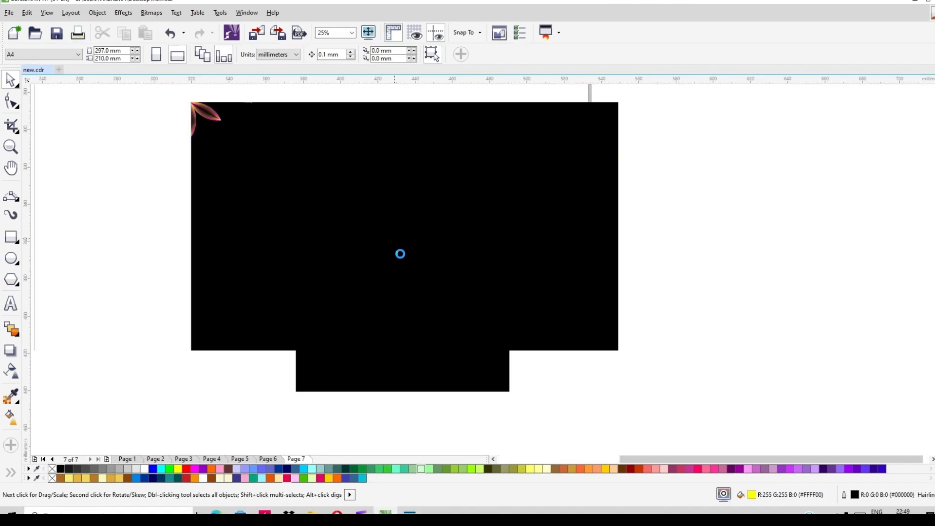